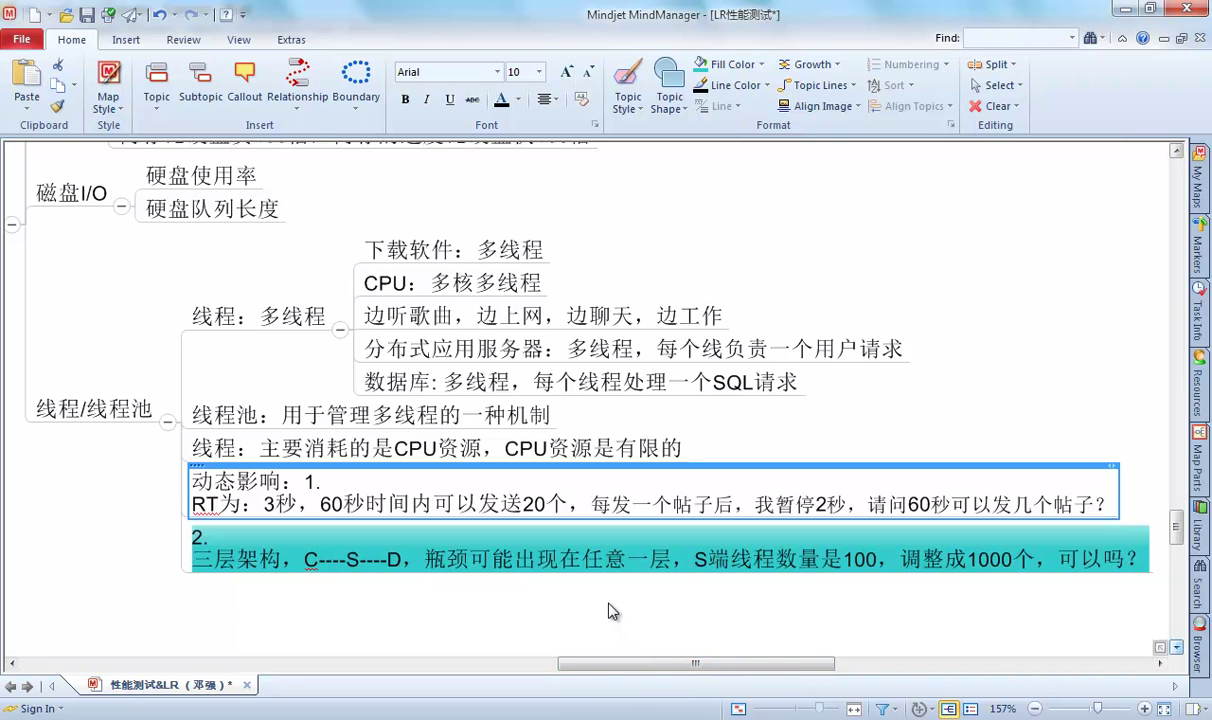
Step: Add a topic reading "利用Apache服务器演示线程数量" below the 三层架构 topic in the 线程/线程池 branch
{"action": "left_click", "coordinate": [348, 545]}
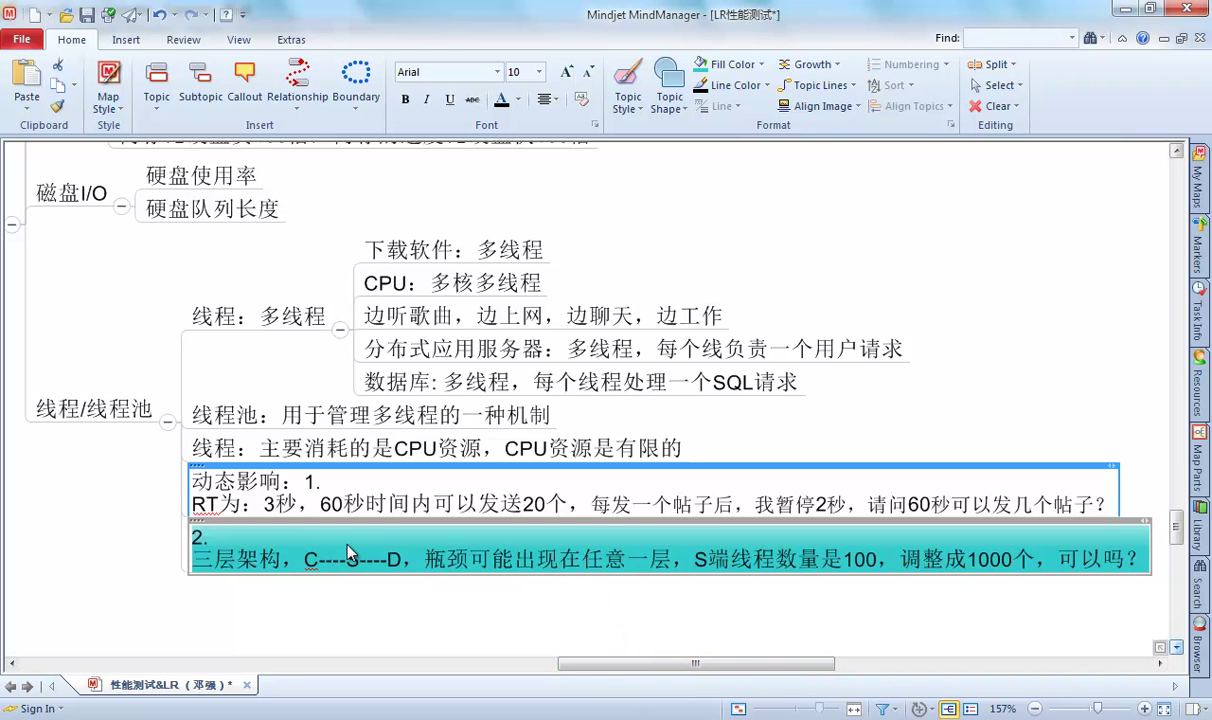
{"action": "key", "text": "Insert"}
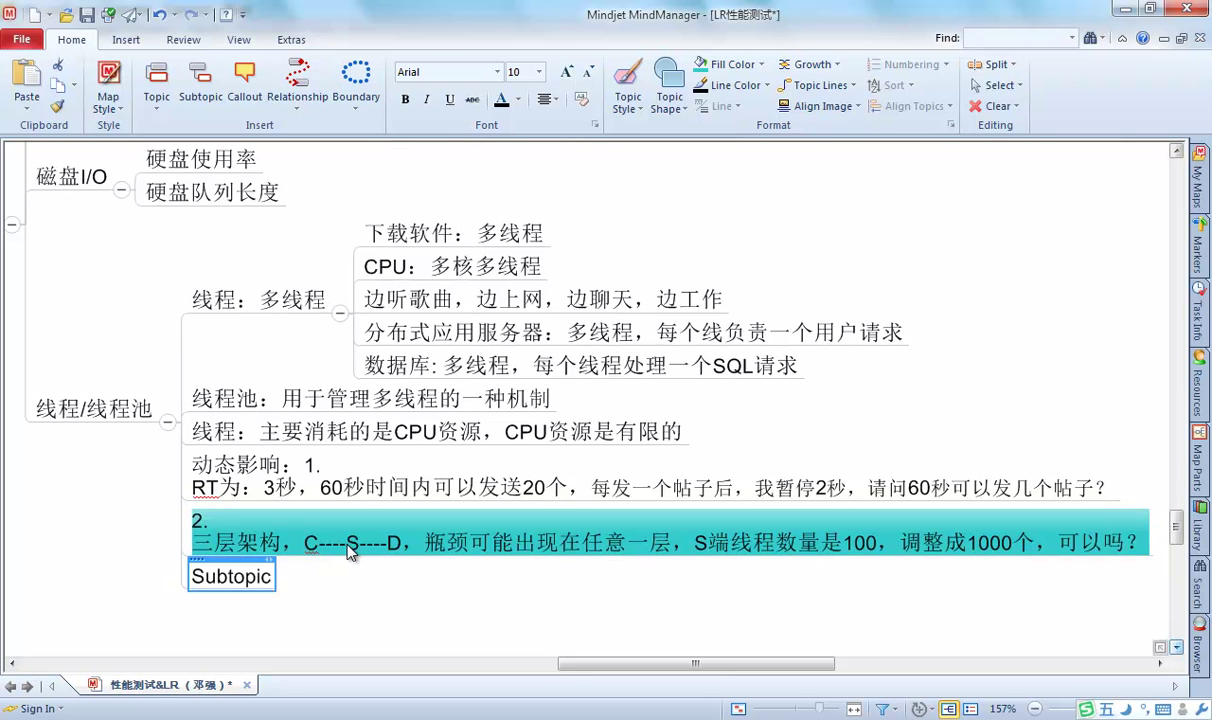
{"action": "type", "text": "利用"}
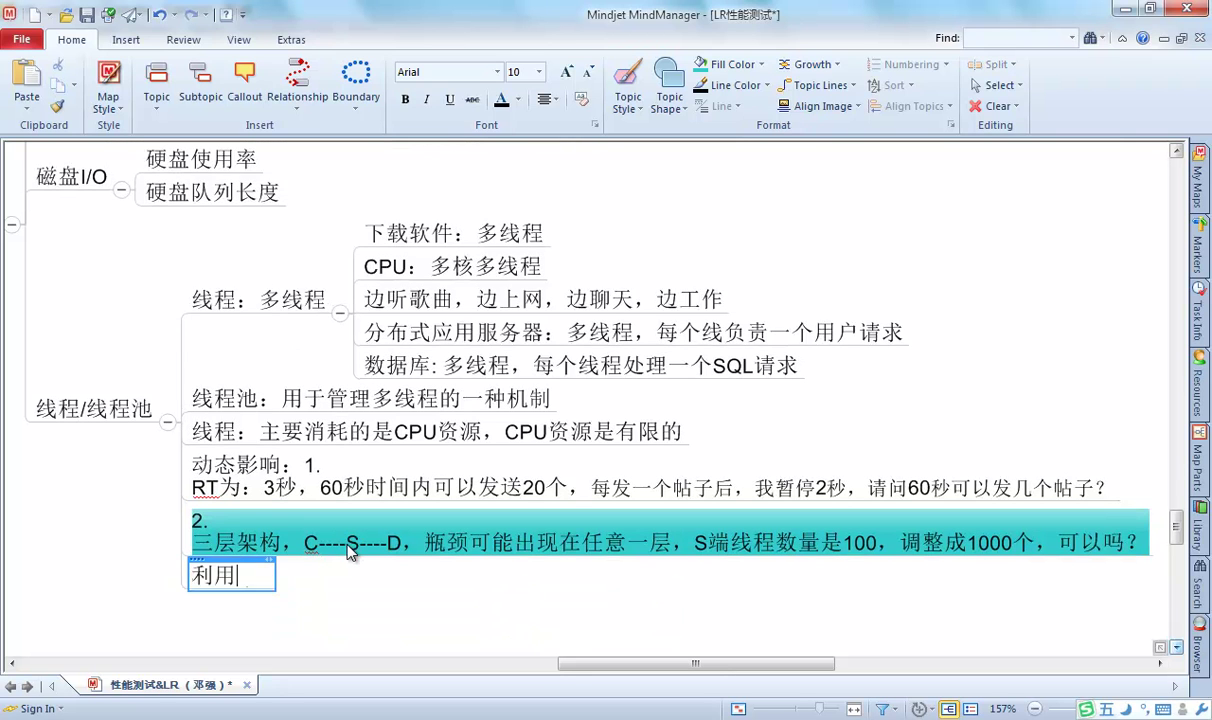
{"action": "type", "text": "Apache"}
{"action": "key", "text": "Return"}
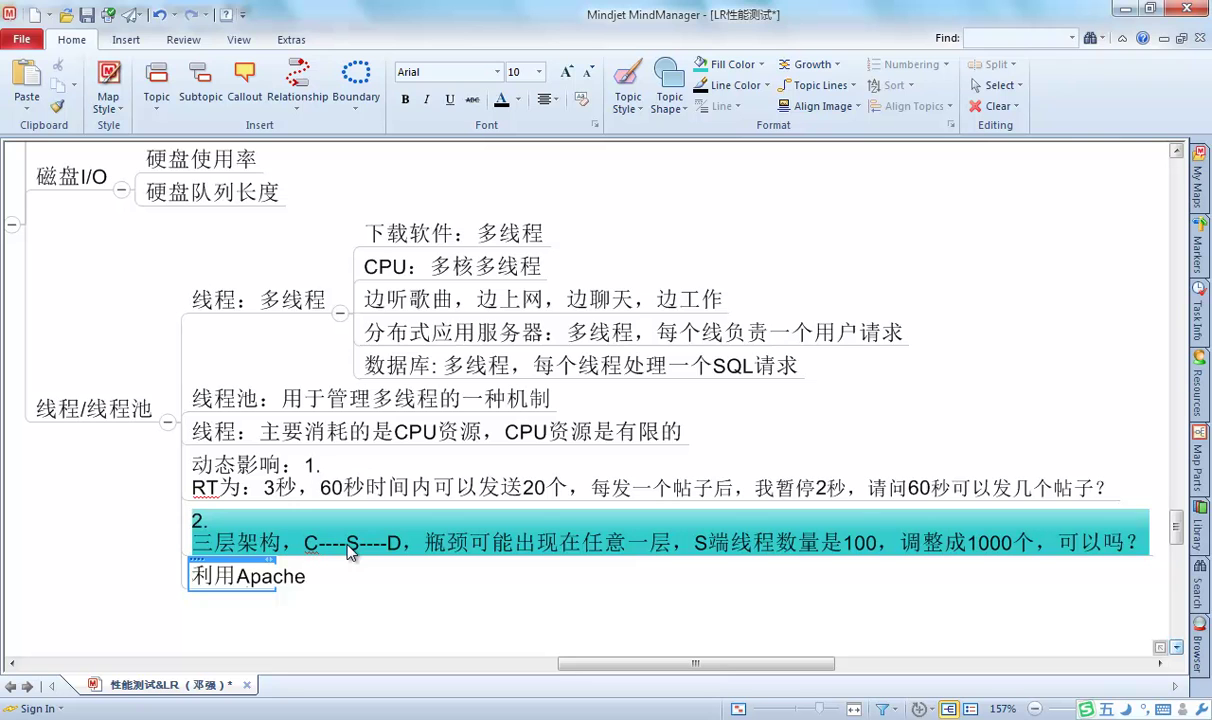
{"action": "type", "text": "服务"}
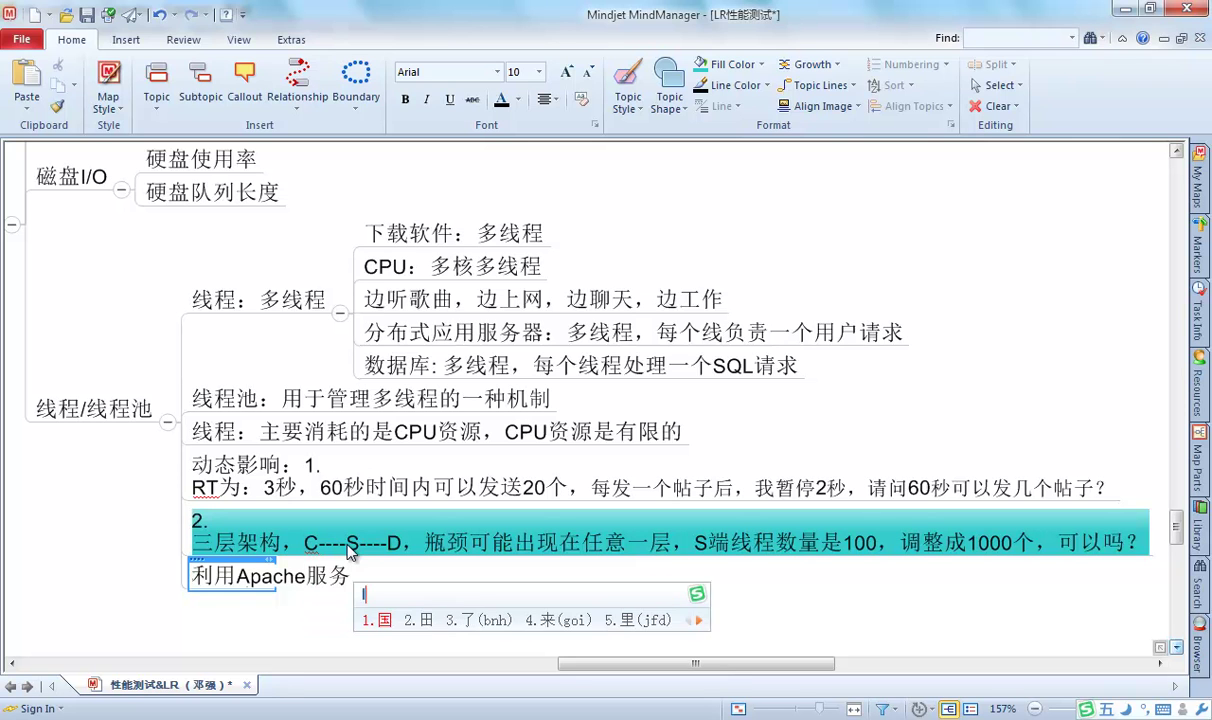
{"action": "type", "text": "k器演示"}
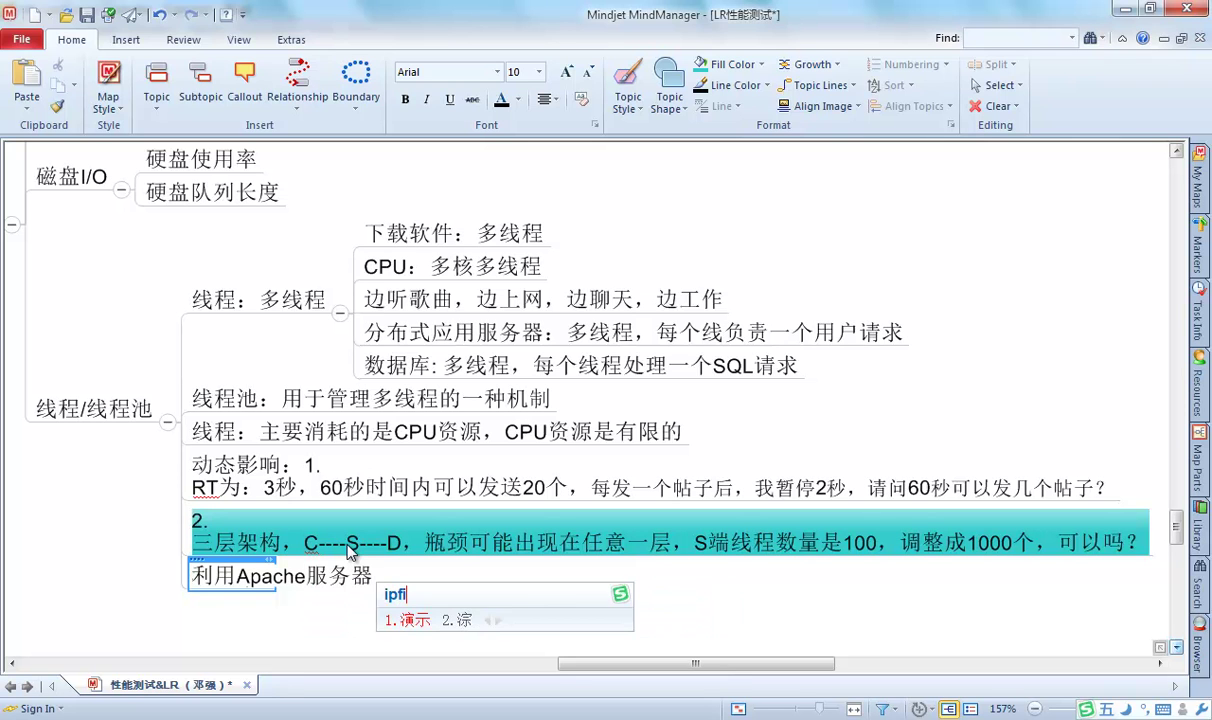
{"action": "type", "text": "线程数量"}
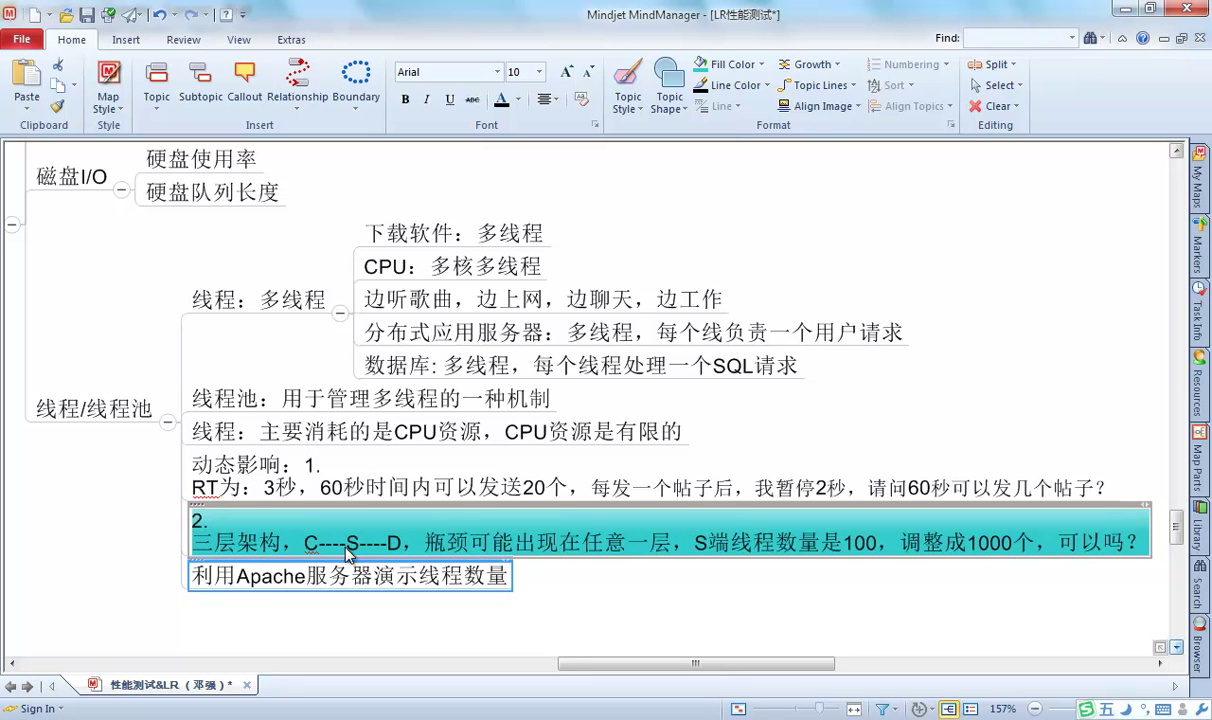
Step: Switch to the file manager and open httpd.conf from D:\Xampp\apache\conf in UltraEdit-32
{"action": "left_click", "coordinate": [329, 712]}
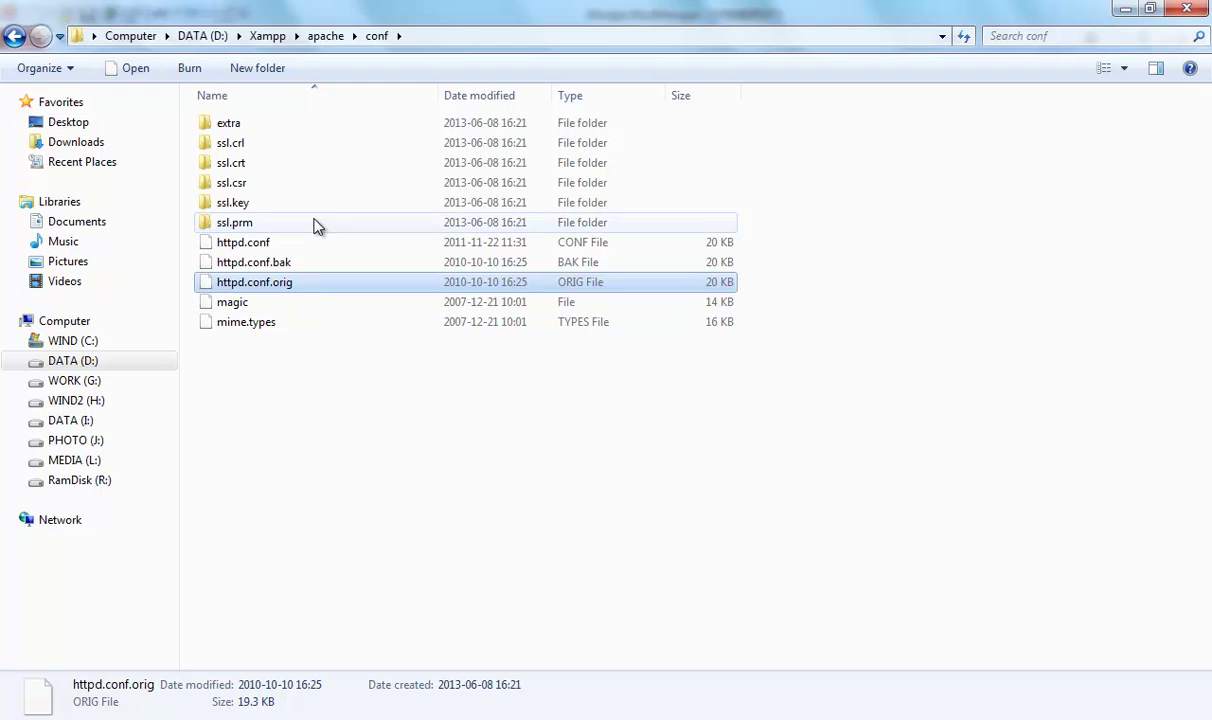
{"action": "left_click", "coordinate": [316, 42]}
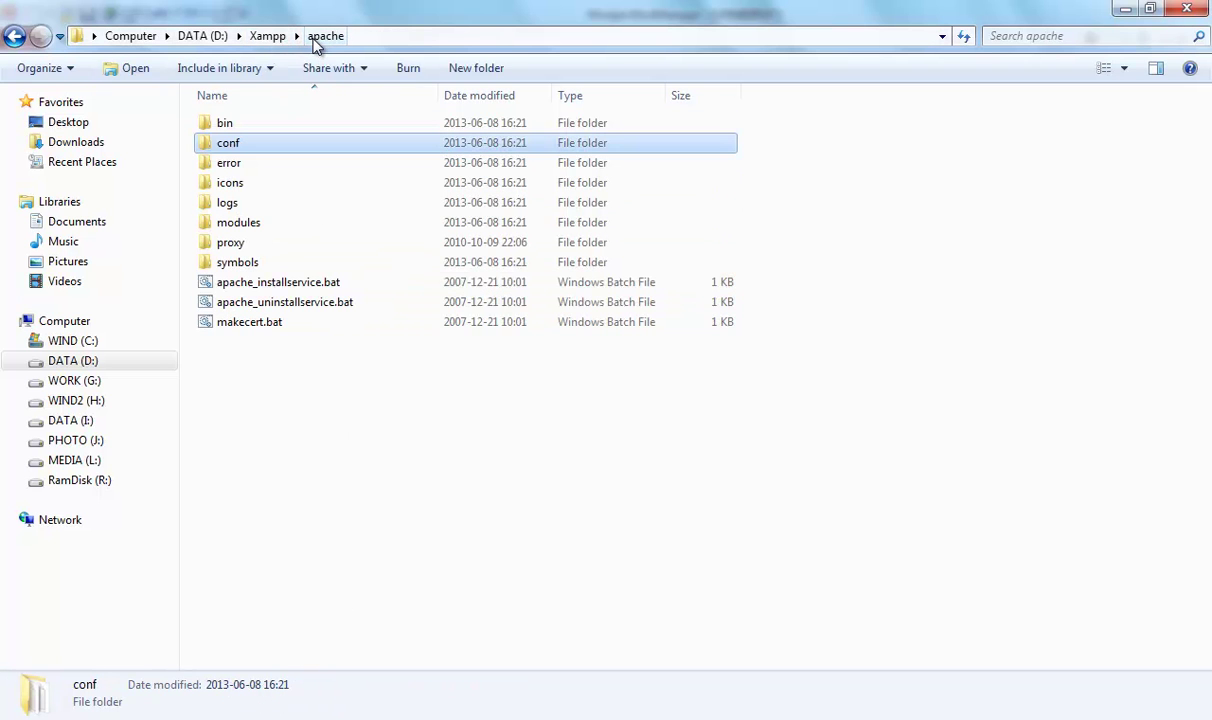
{"action": "double_click", "coordinate": [229, 147]}
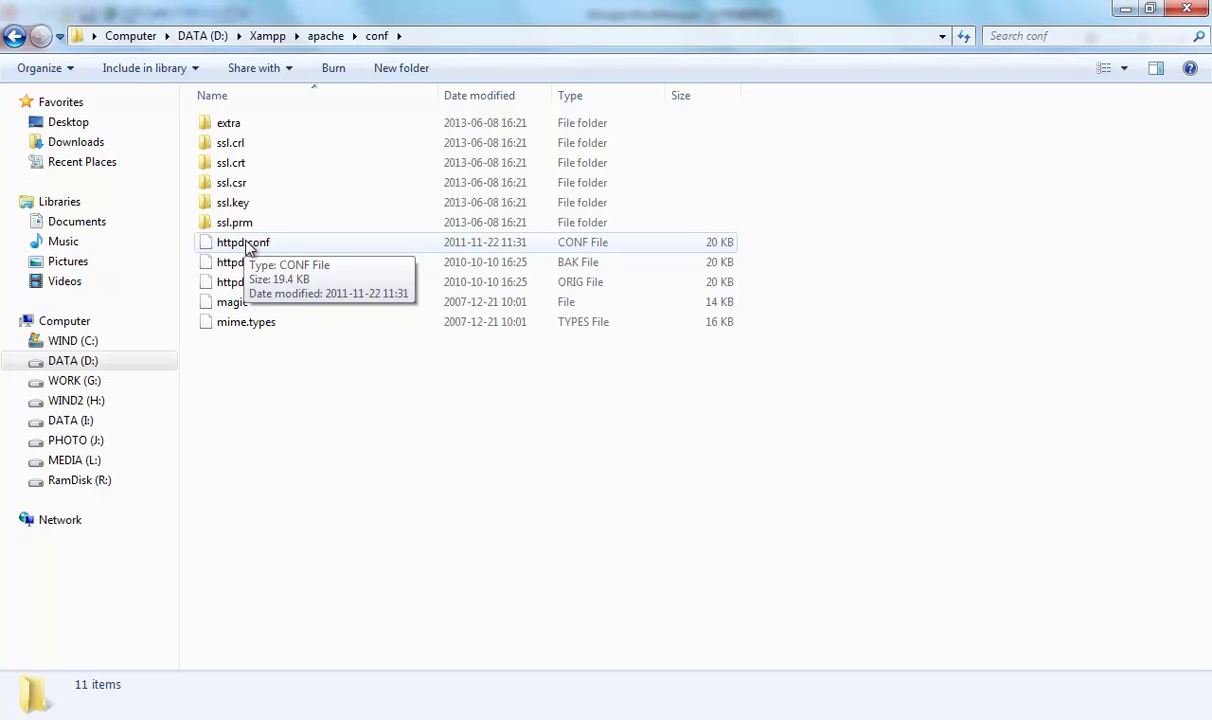
{"action": "left_click", "coordinate": [249, 250]}
{"action": "right_click", "coordinate": [249, 248]}
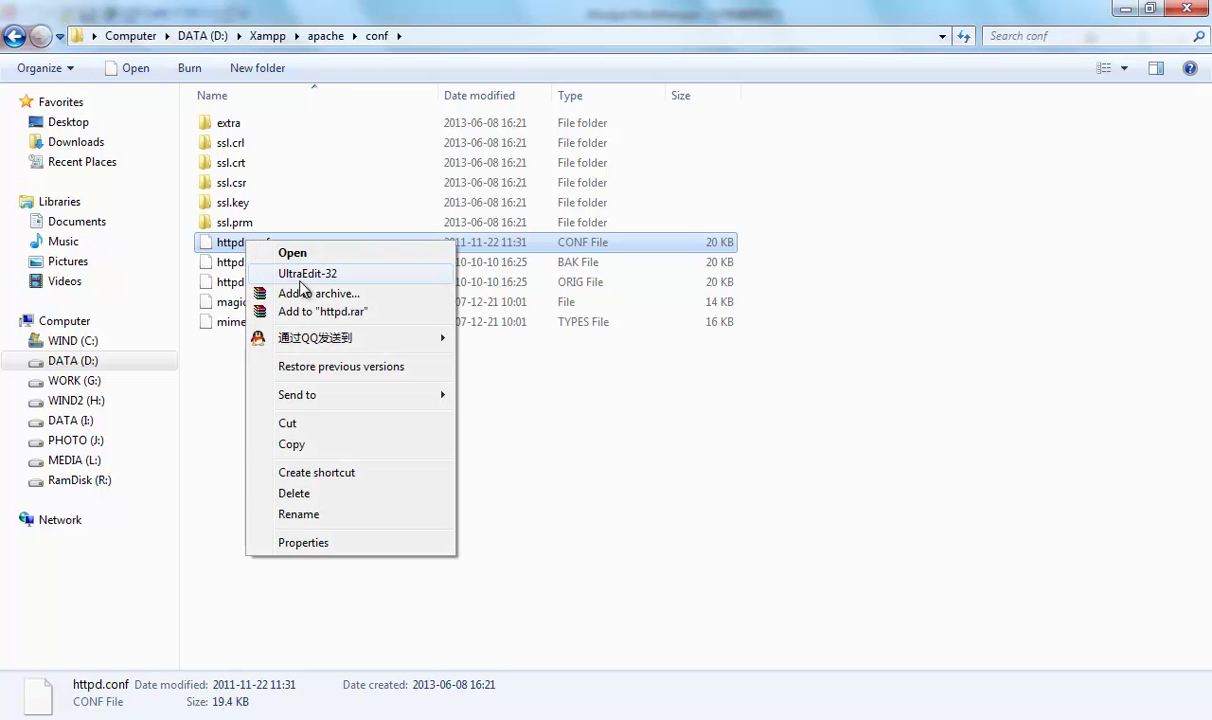
{"action": "left_click", "coordinate": [295, 273]}
Step: Set ThreadsPerChild to 10 in httpd.conf and save the file
{"action": "scroll", "coordinate": [301, 283], "scroll_direction": "down", "scroll_amount": 5}
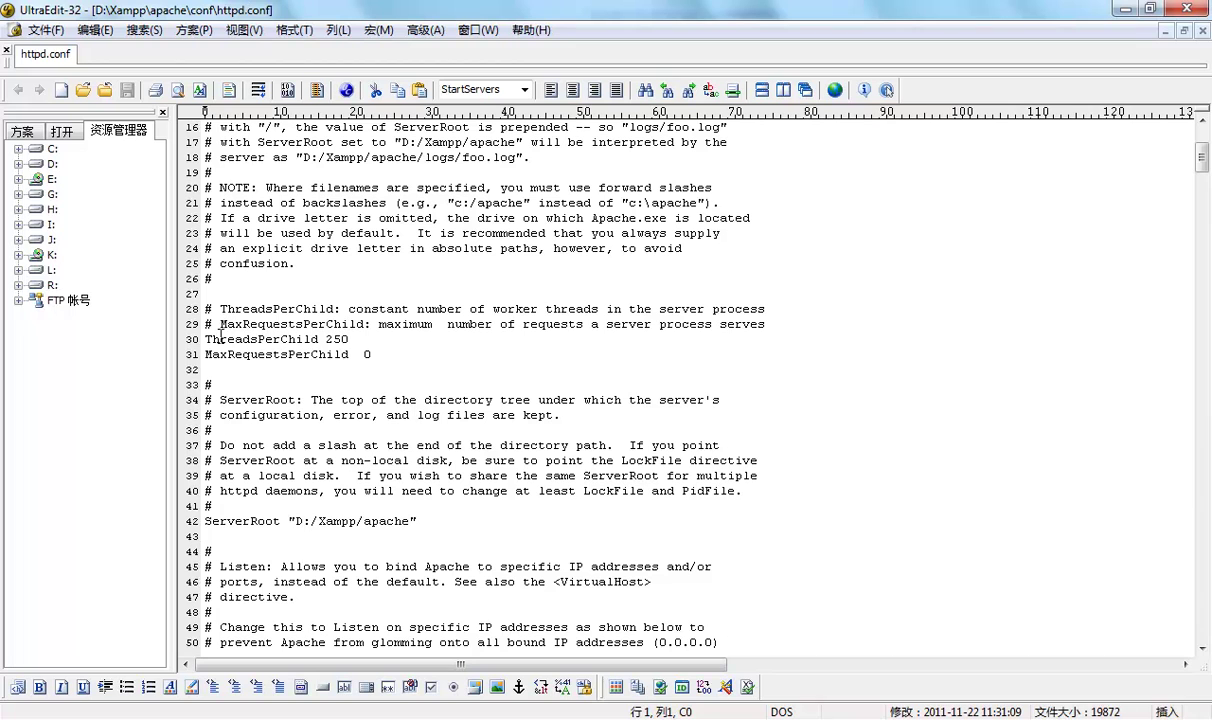
{"action": "mouse_move", "coordinate": [207, 339]}
{"action": "left_mouse_down"}
{"action": "mouse_move", "coordinate": [341, 340]}
{"action": "mouse_move", "coordinate": [204, 341]}
{"action": "left_mouse_up"}
{"action": "left_click", "coordinate": [258, 339]}
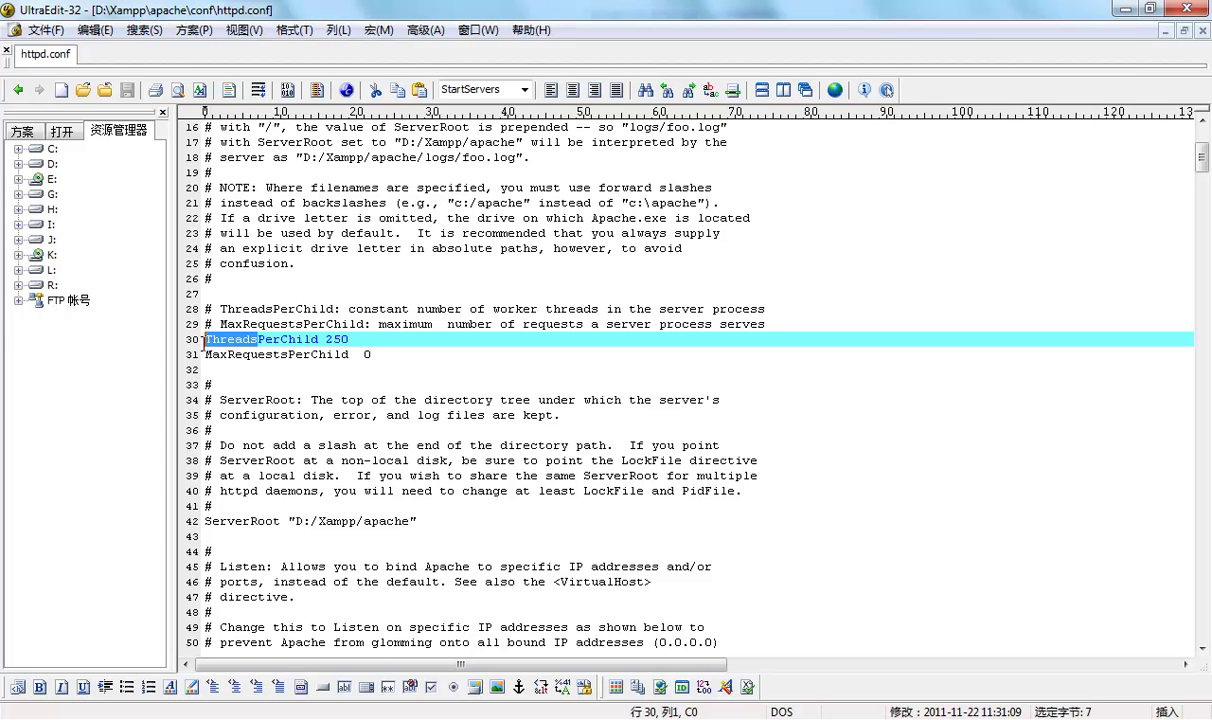
{"action": "left_click_drag", "start_coordinate": [325, 339], "coordinate": [349, 339]}
{"action": "left_click", "coordinate": [364, 338]}
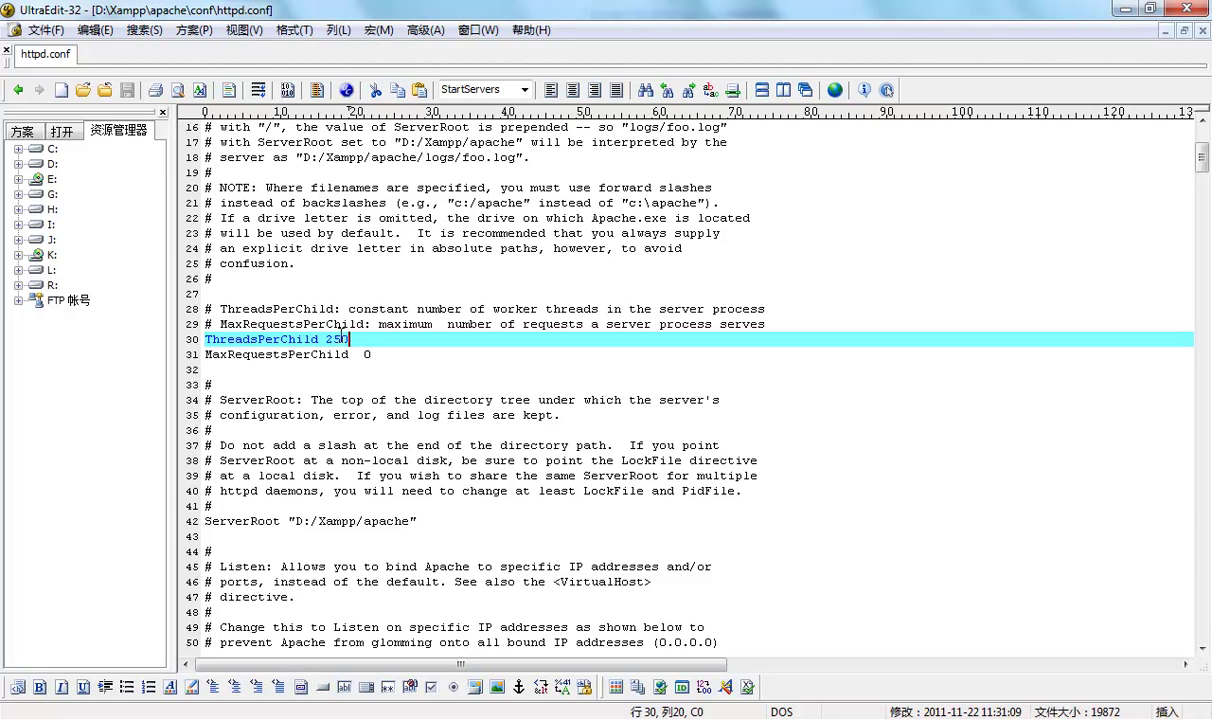
{"action": "left_click_drag", "start_coordinate": [326, 339], "coordinate": [371, 341]}
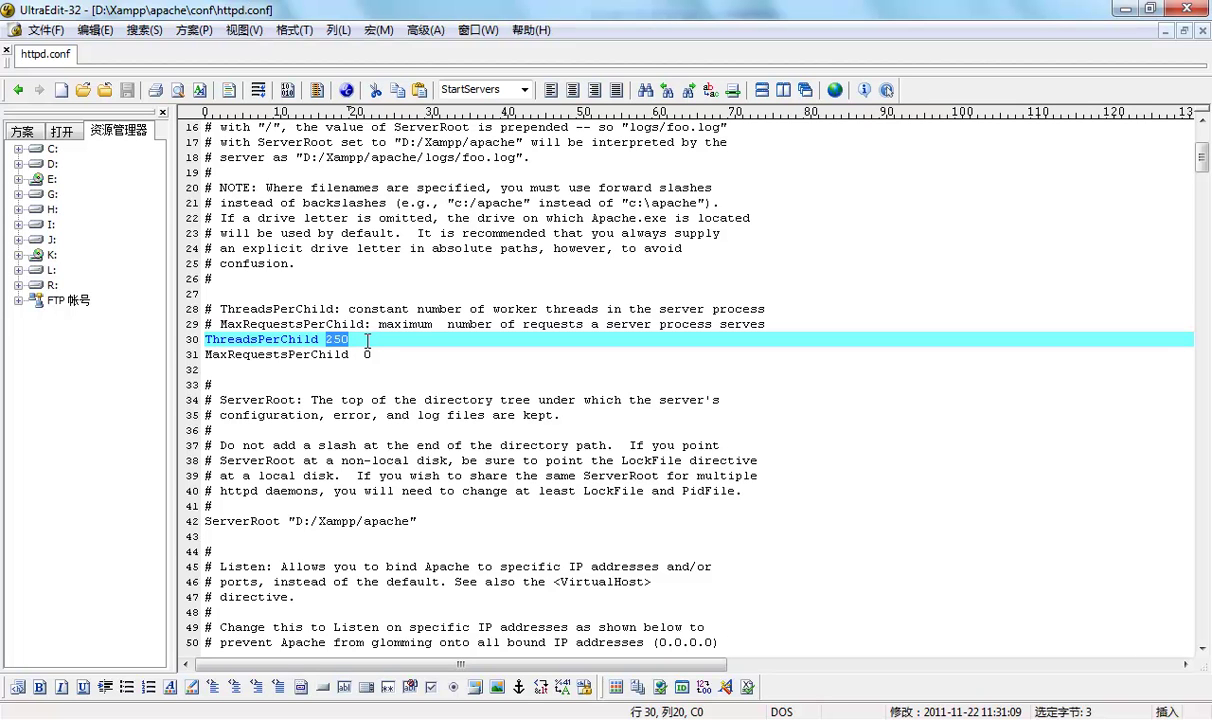
{"action": "left_click", "coordinate": [367, 341]}
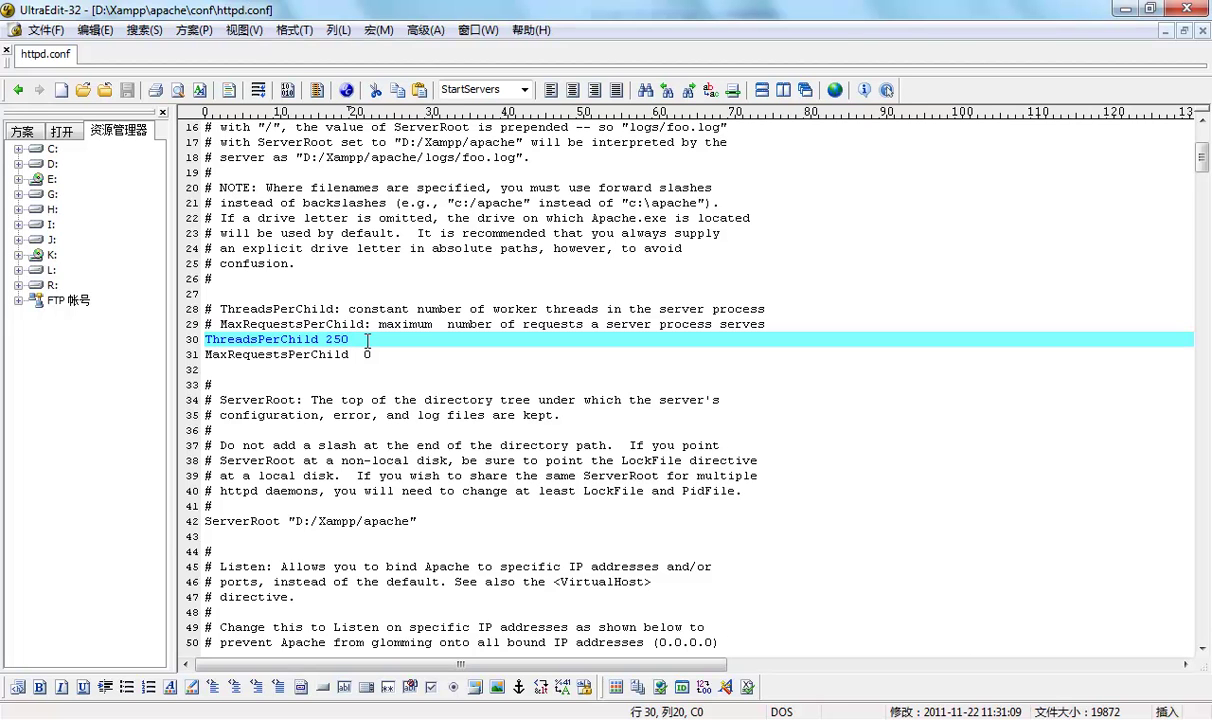
{"action": "key", "text": "BackSpace"}
{"action": "key", "text": "BackSpace"}
{"action": "key", "text": "BackSpace"}
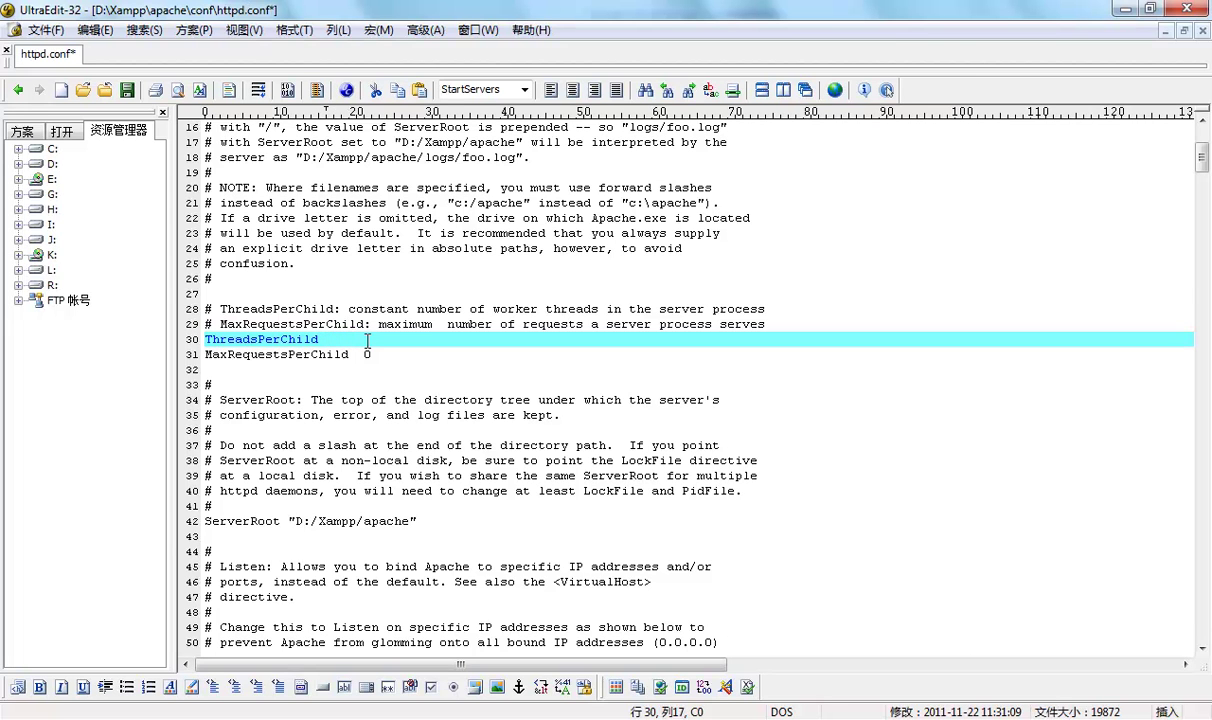
{"action": "type", "text": "10"}
{"action": "left_click", "coordinate": [128, 91]}
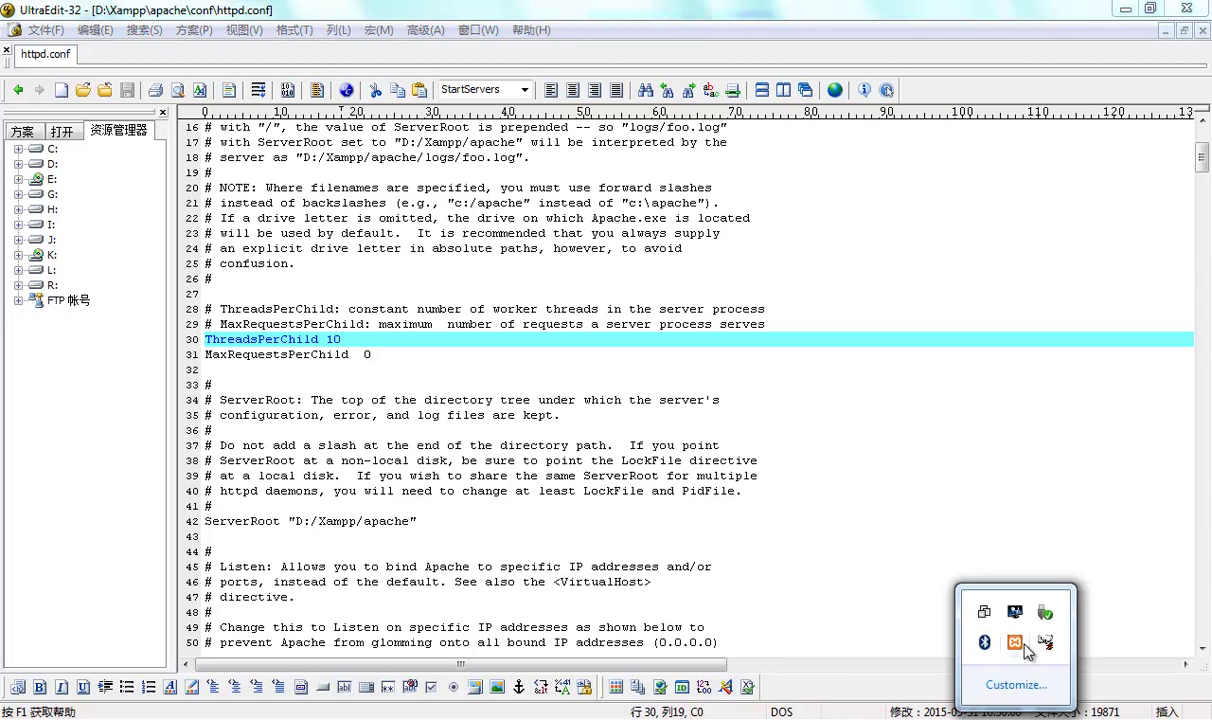
Step: Restart the Apache module in the XAMPP Control Panel and close the panel window
{"action": "left_click", "coordinate": [1007, 637]}
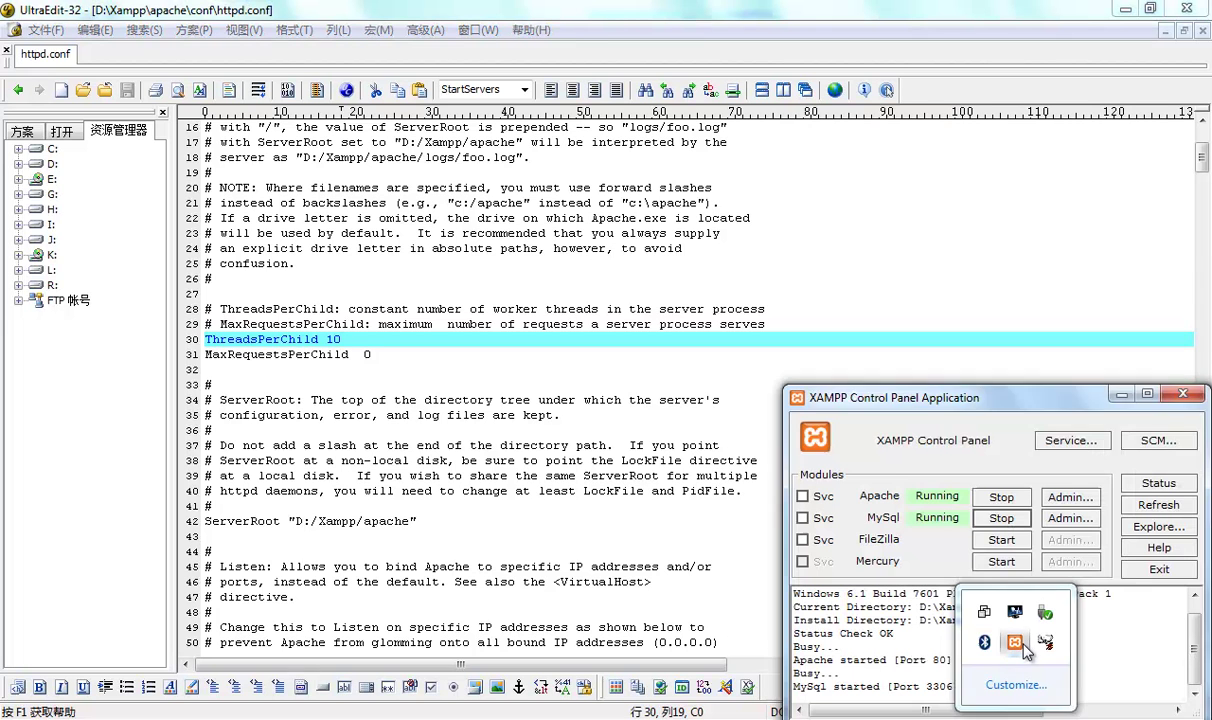
{"action": "left_click", "coordinate": [1001, 498]}
{"action": "left_click", "coordinate": [988, 505]}
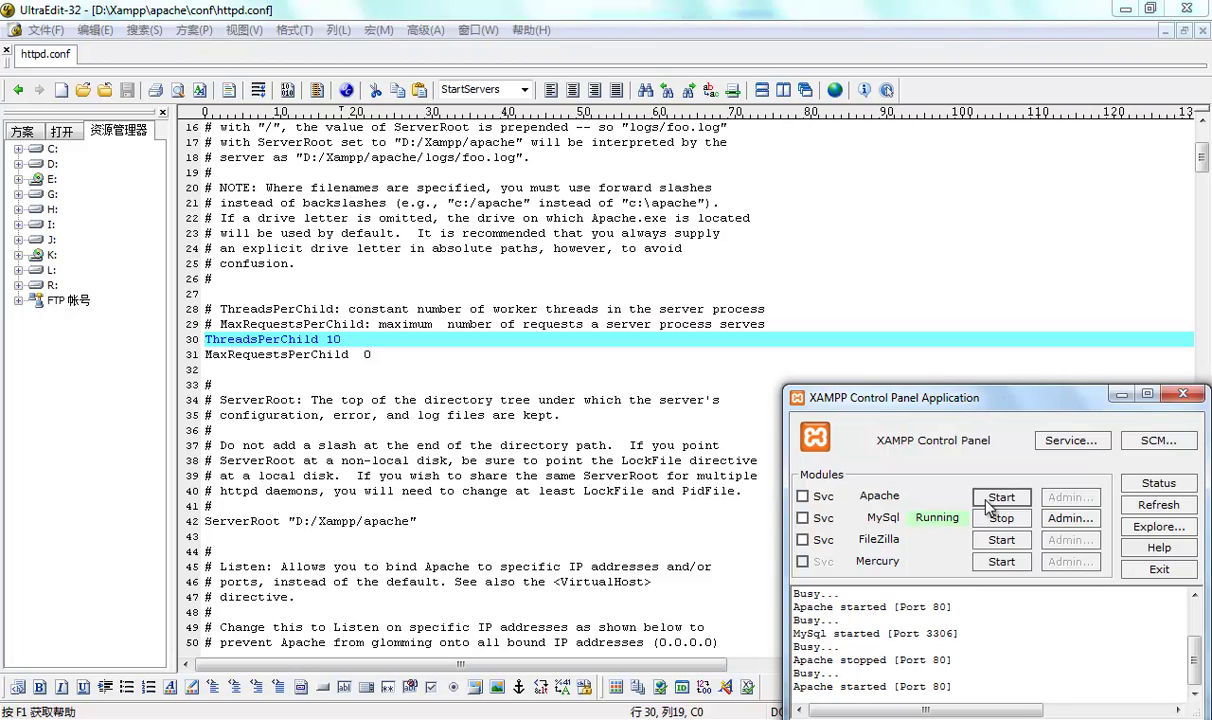
{"action": "left_click", "coordinate": [1166, 394]}
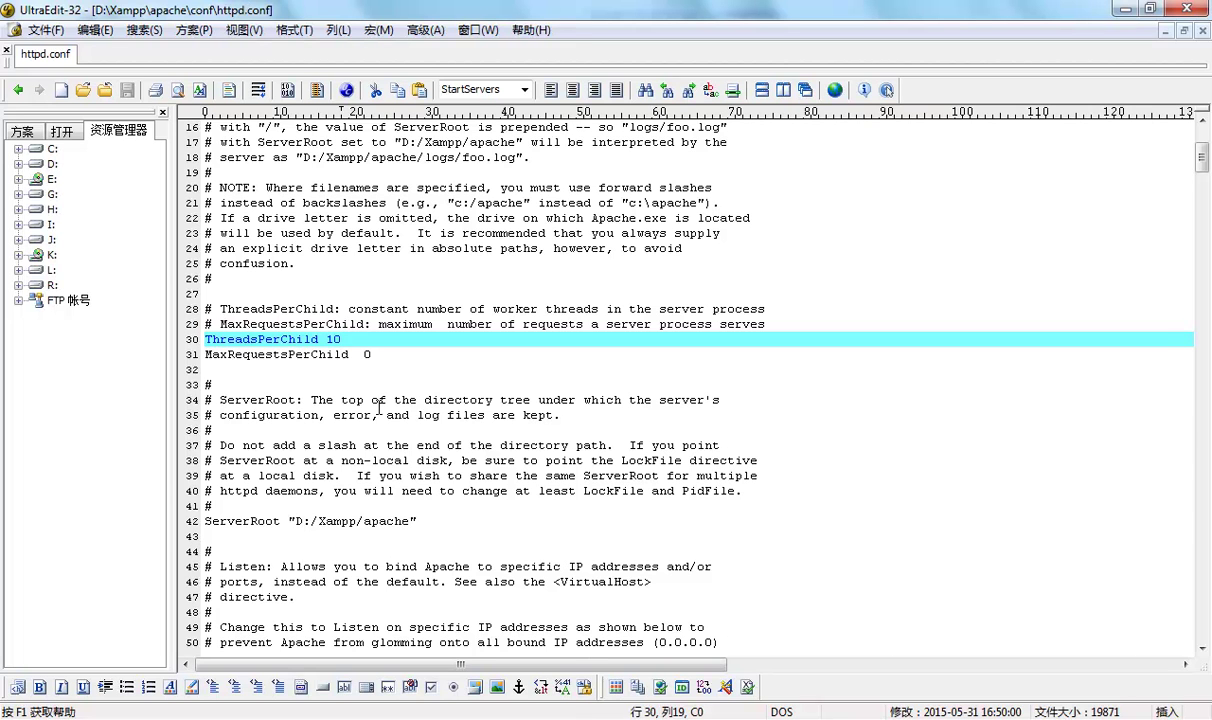
Step: Switch to HP Virtual User Generator and create a new action named Action_Home in the ScriptBasic script
{"action": "key", "text": "alt+Tab"}
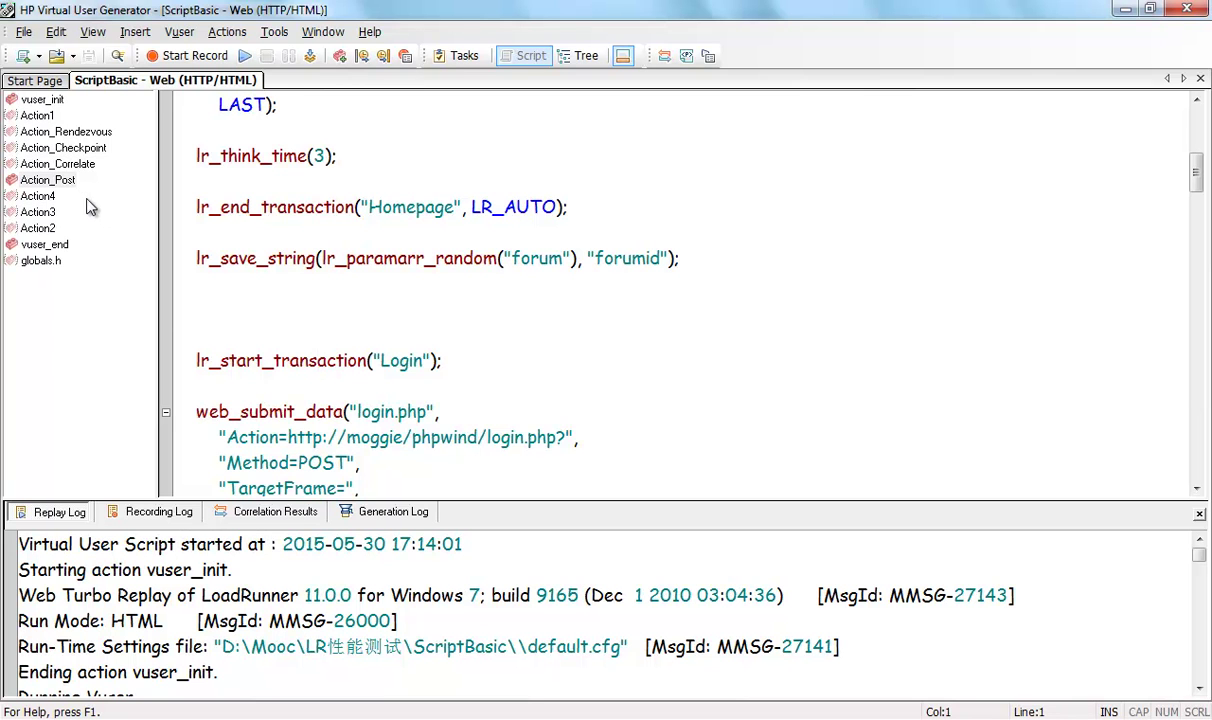
{"action": "left_click", "coordinate": [70, 133]}
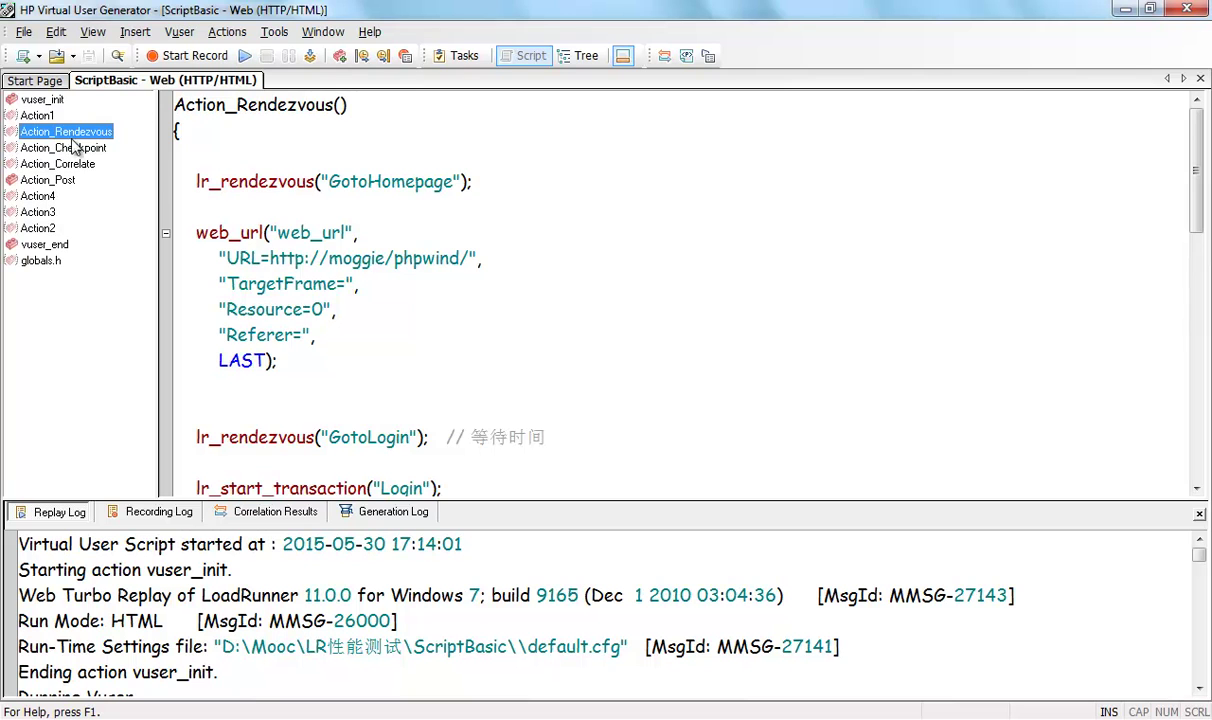
{"action": "left_click", "coordinate": [45, 100]}
{"action": "right_click", "coordinate": [50, 101]}
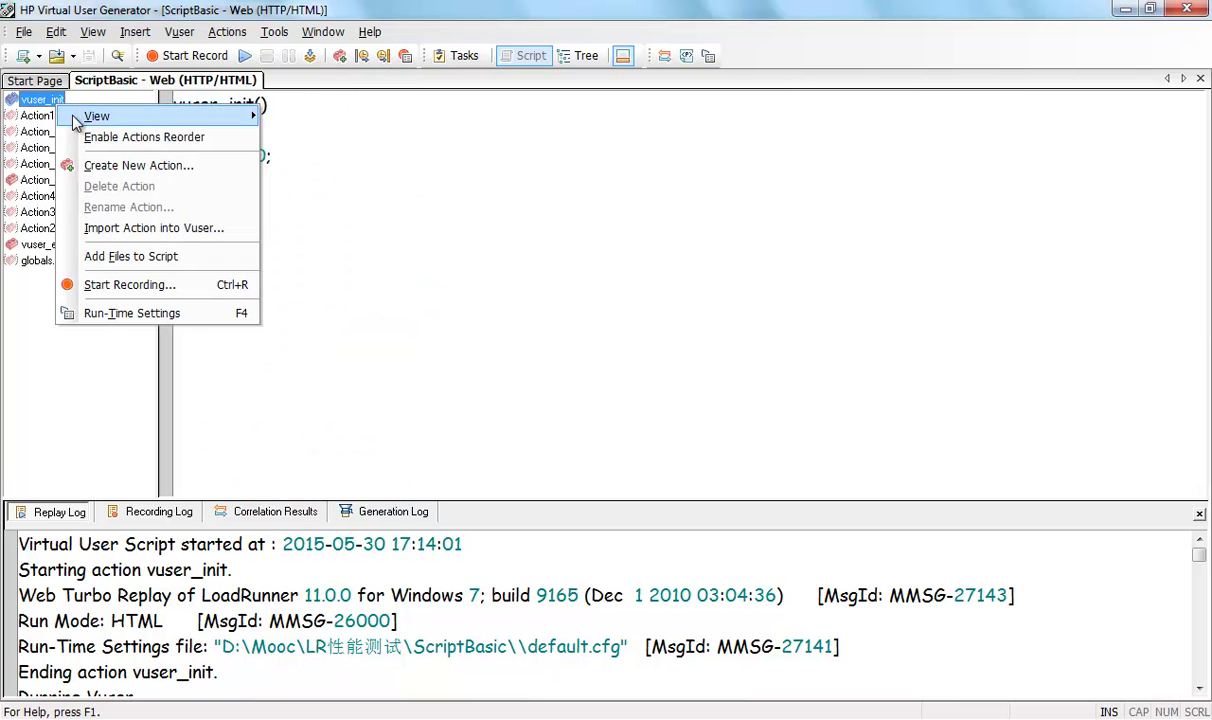
{"action": "left_click", "coordinate": [91, 166]}
{"action": "left_click", "coordinate": [613, 357]}
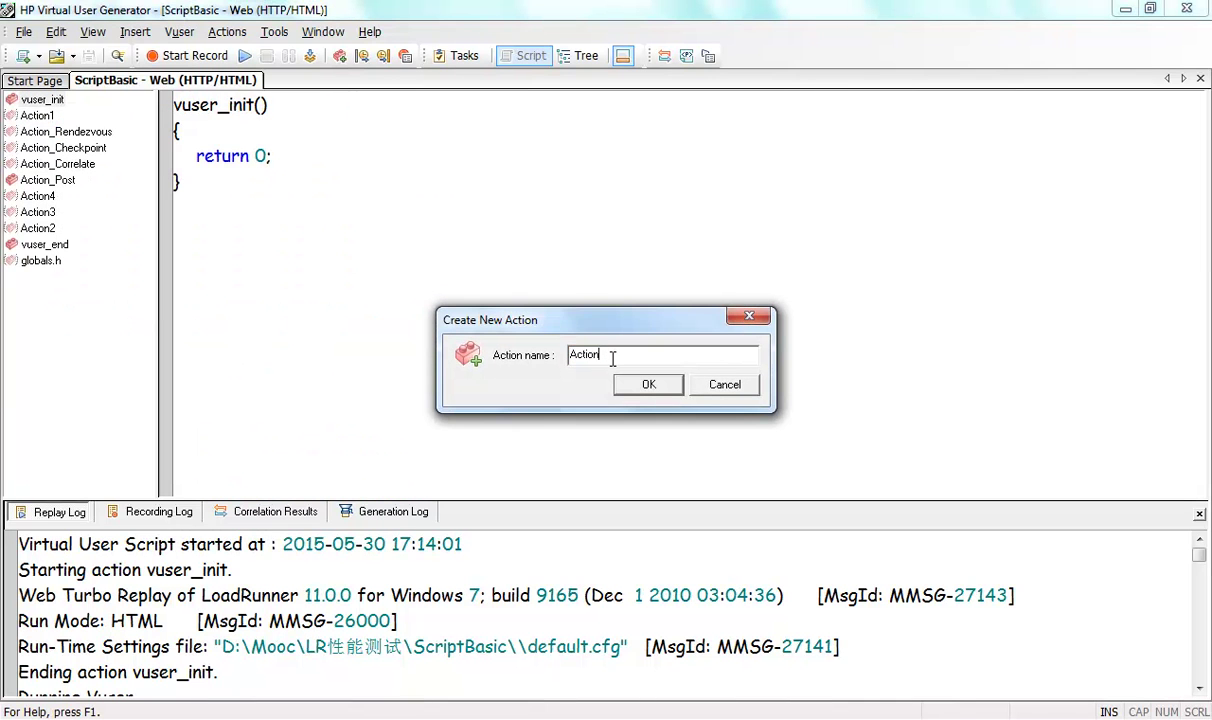
{"action": "type", "text": "_htmlme"}
{"action": "key", "text": "Return"}
{"action": "left_click", "coordinate": [256, 138]}
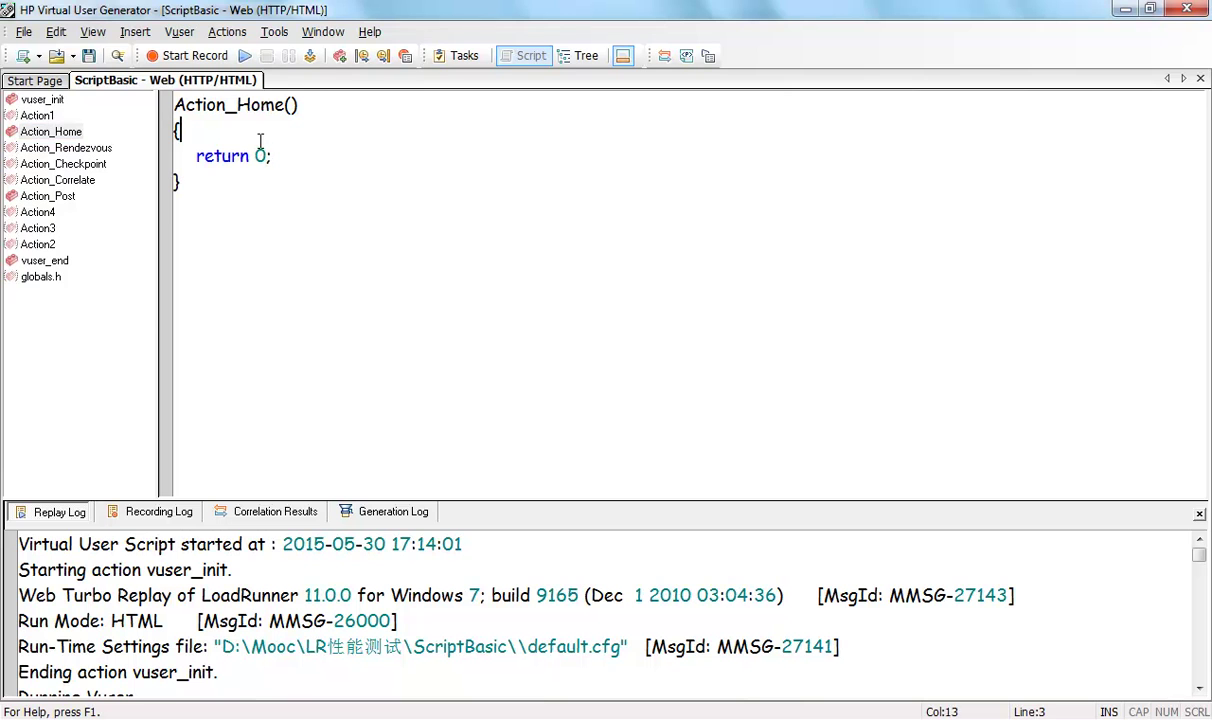
{"action": "key", "text": "Return"}
{"action": "left_click", "coordinate": [135, 31]}
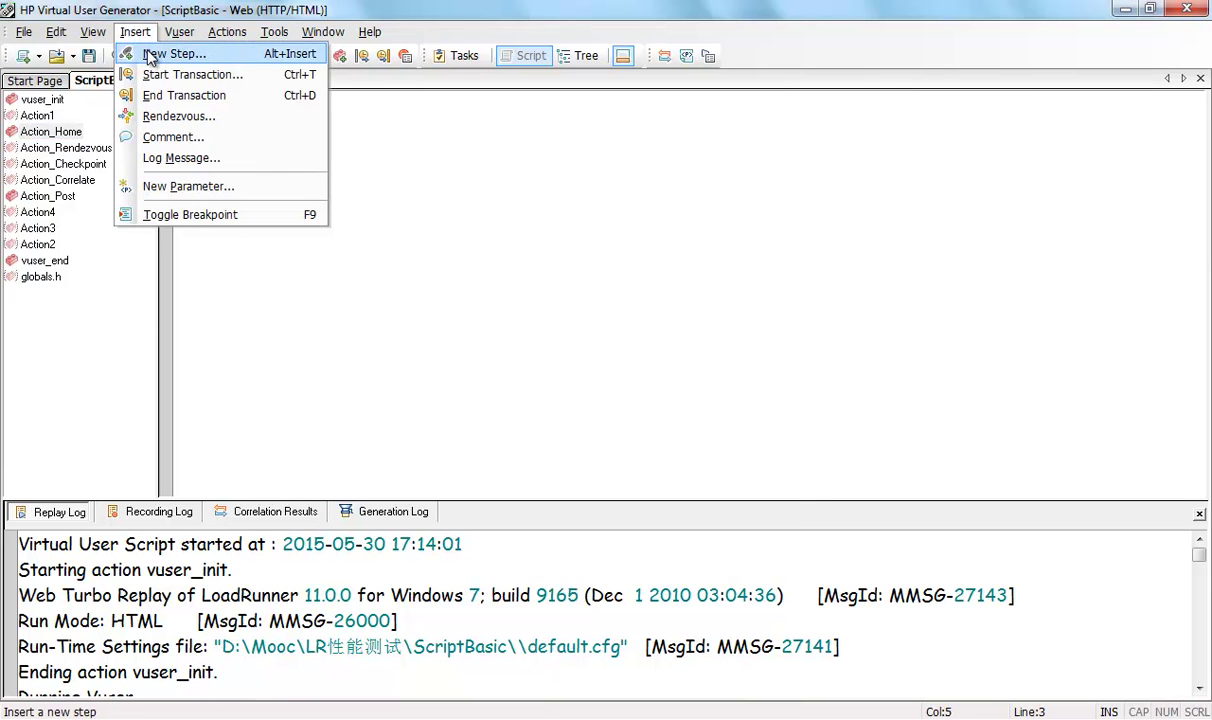
{"action": "left_click", "coordinate": [160, 51]}
{"action": "left_click", "coordinate": [468, 317]}
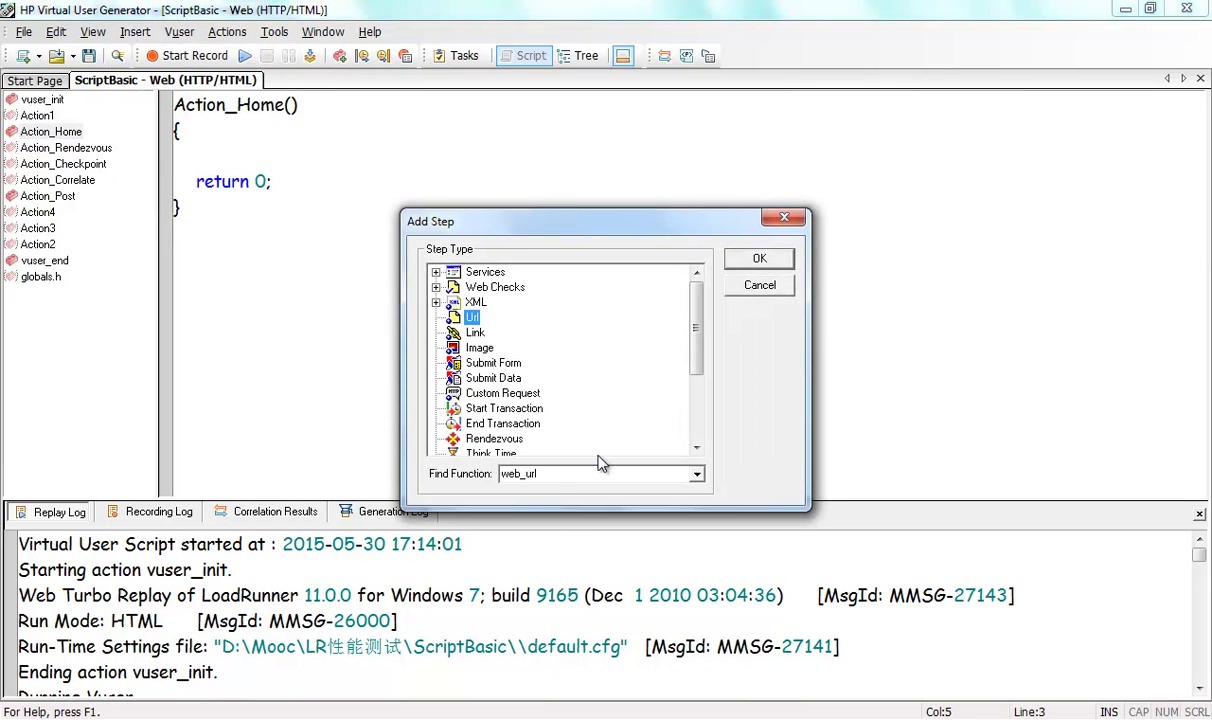
{"action": "left_click", "coordinate": [752, 262]}
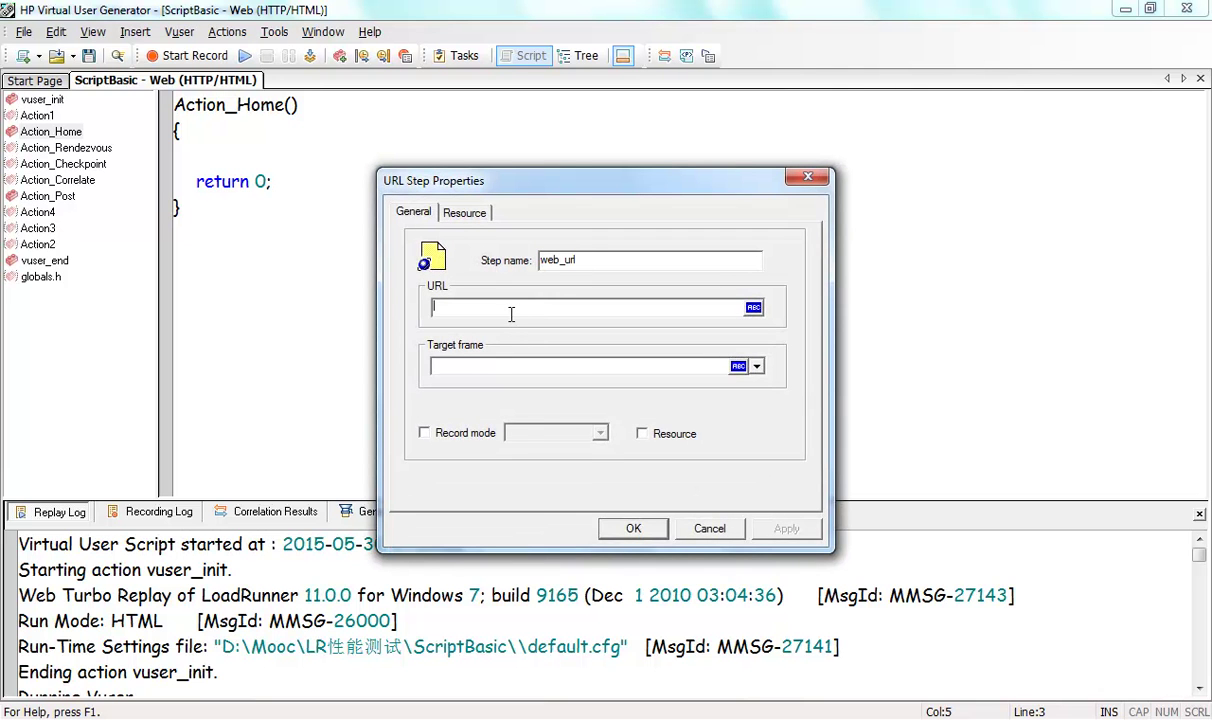
{"action": "type", "text": "http://moggie.agileone/"}
{"action": "key", "text": "BackSpace"}
{"action": "key", "text": "BackSpace"}
{"action": "left_click", "coordinate": [630, 528]}
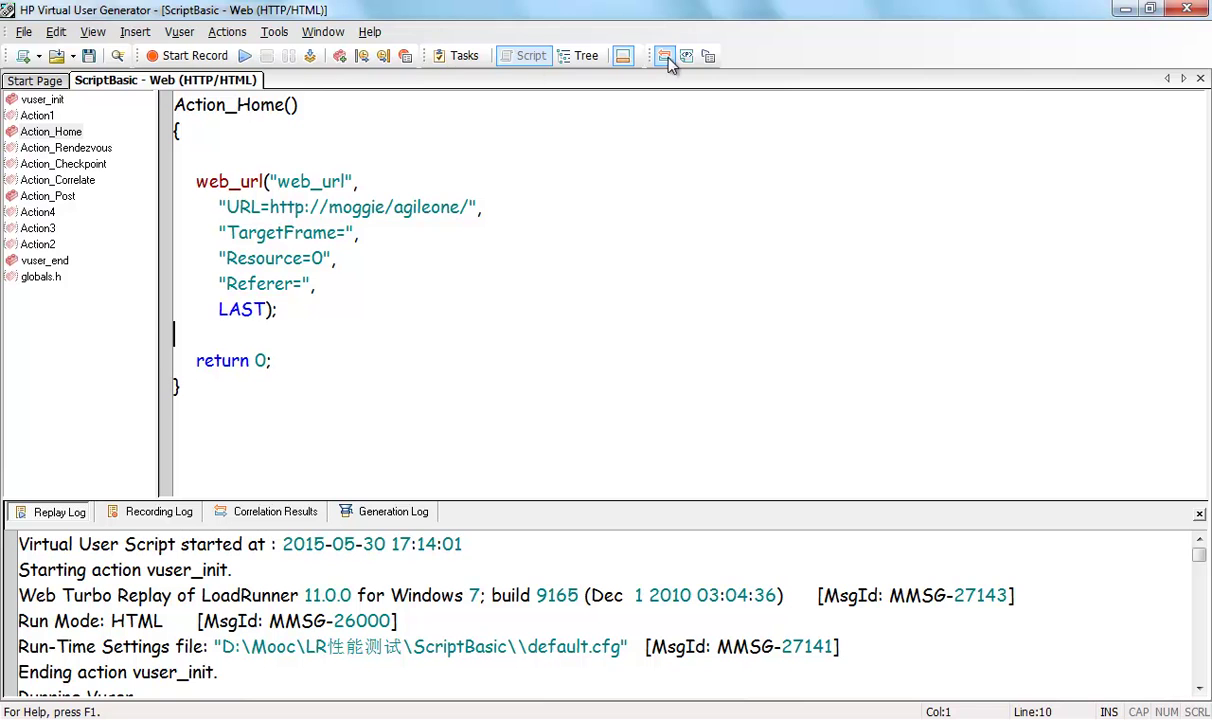
Step: Remove Action_Post from the Run section of the run logic in the run-time settings and replay the script
{"action": "left_click", "coordinate": [704, 57]}
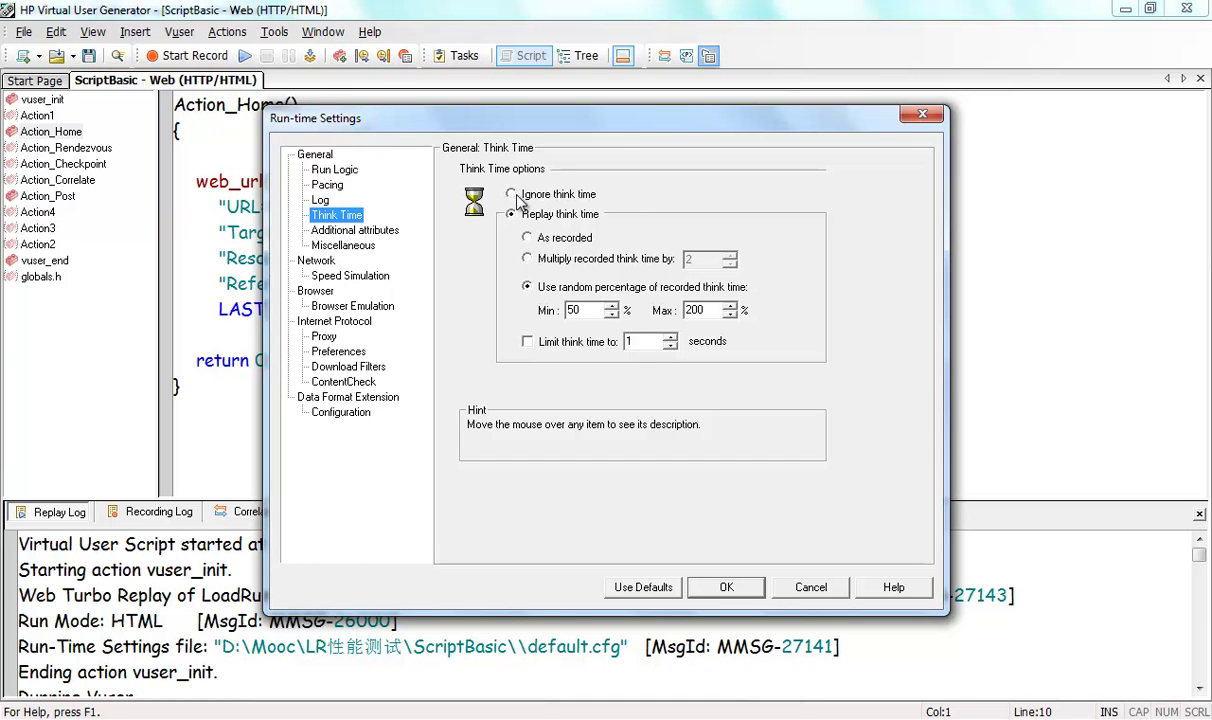
{"action": "left_click", "coordinate": [346, 170]}
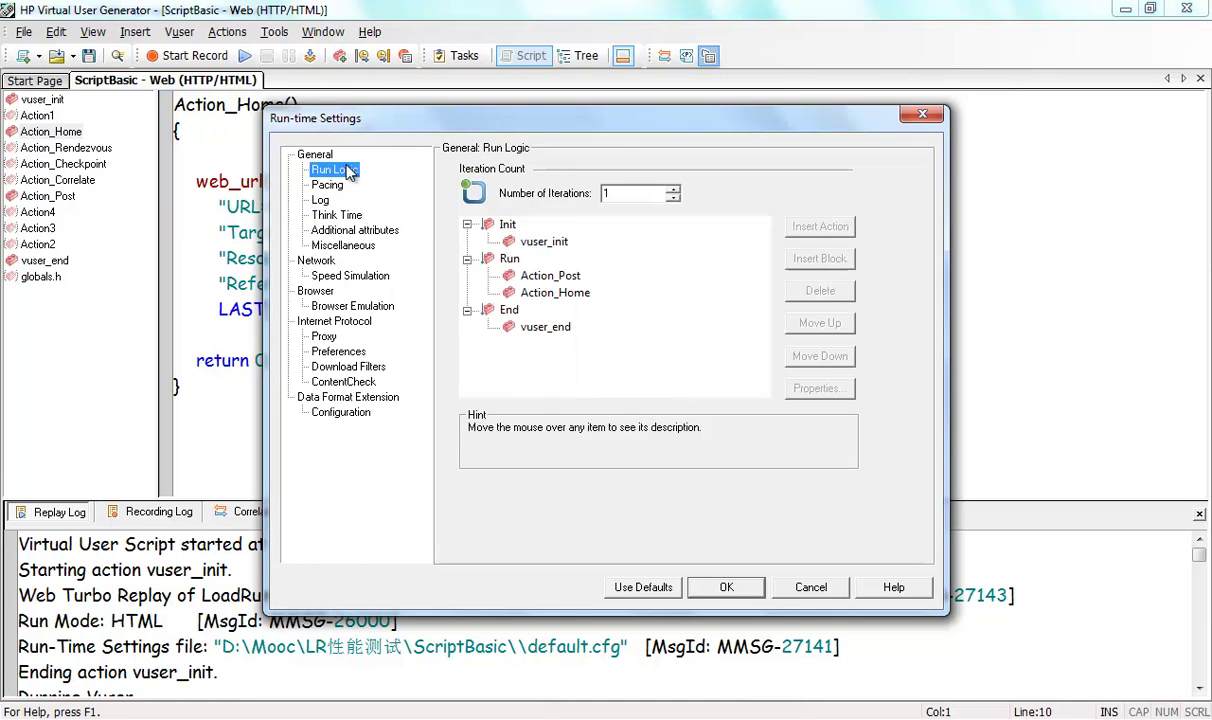
{"action": "left_click", "coordinate": [530, 276]}
{"action": "left_click", "coordinate": [812, 290]}
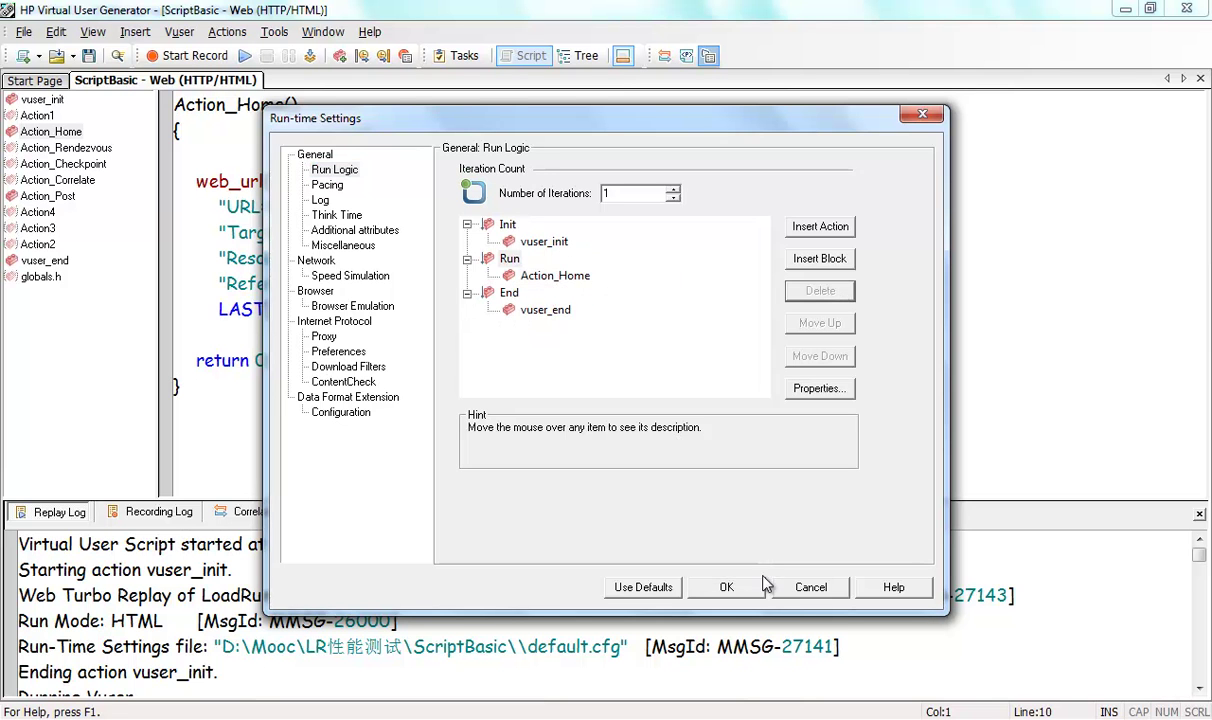
{"action": "left_click", "coordinate": [718, 586]}
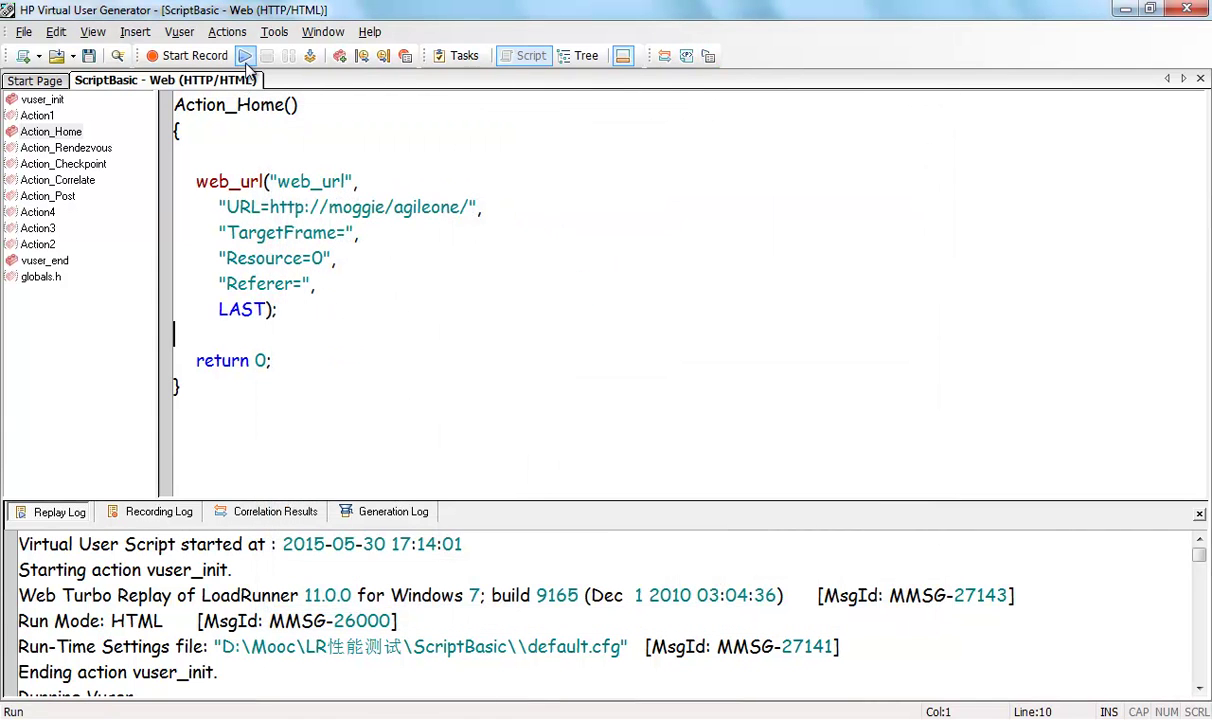
{"action": "left_click", "coordinate": [244, 56]}
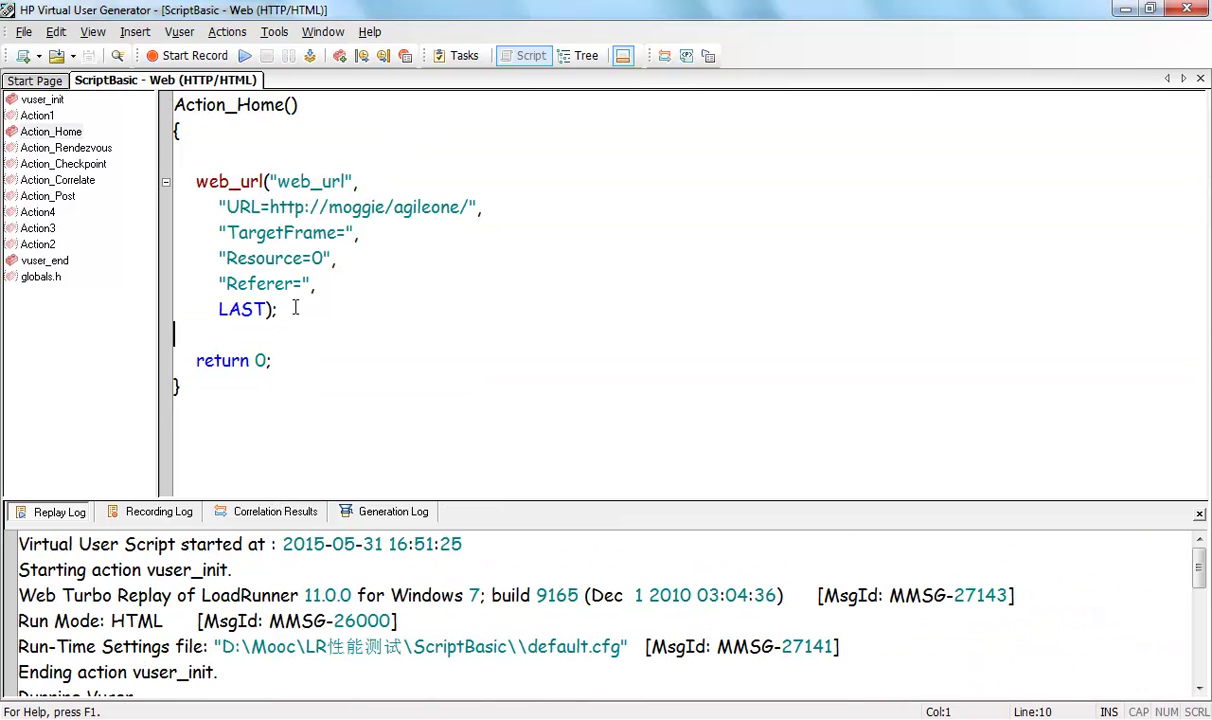
Step: Try to create a manual Controller scenario with 10 Vusers on localhost from the ScriptBasic script, agreeing to overwrite the result directory
{"action": "left_click", "coordinate": [274, 32]}
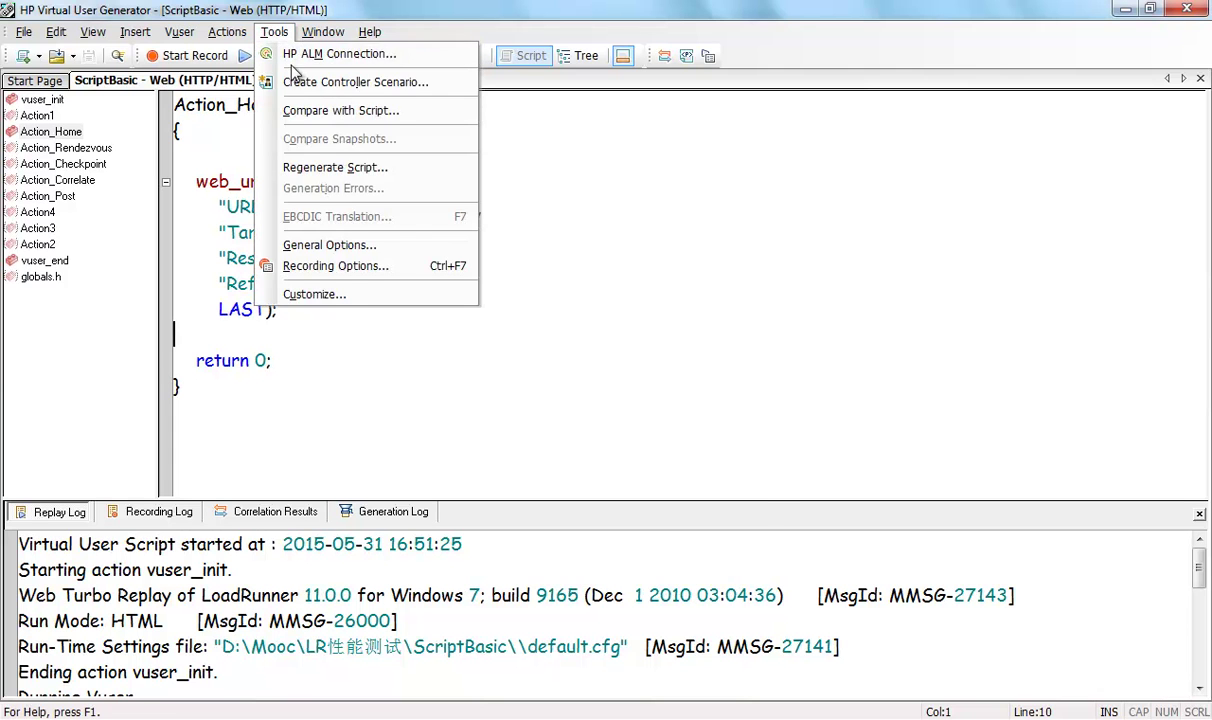
{"action": "left_click", "coordinate": [296, 81]}
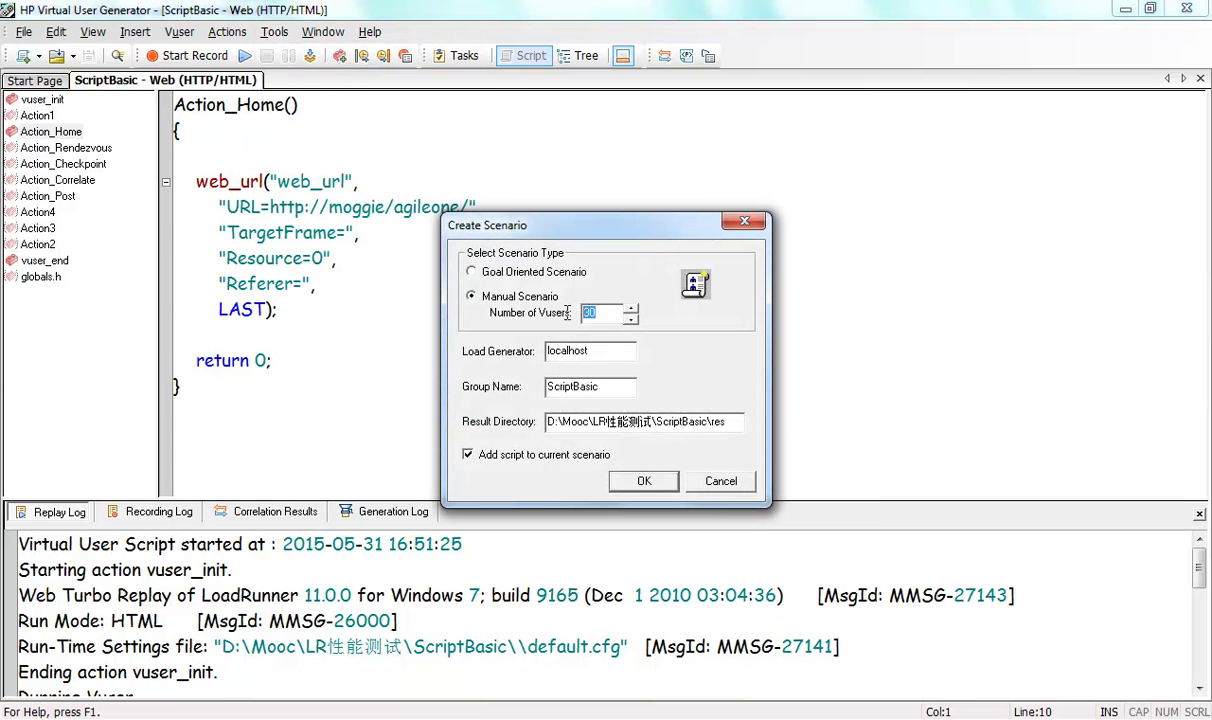
{"action": "type", "text": "10"}
{"action": "left_click", "coordinate": [641, 482]}
{"action": "left_click", "coordinate": [662, 417]}
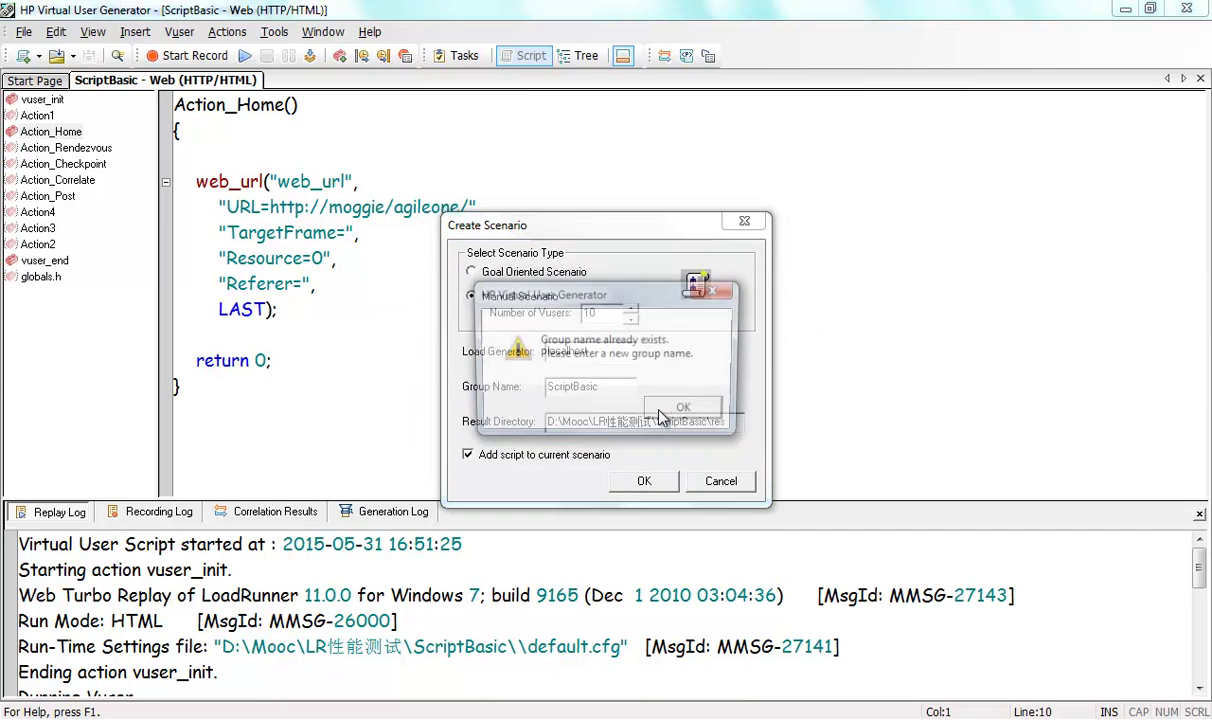
{"action": "left_click", "coordinate": [682, 411]}
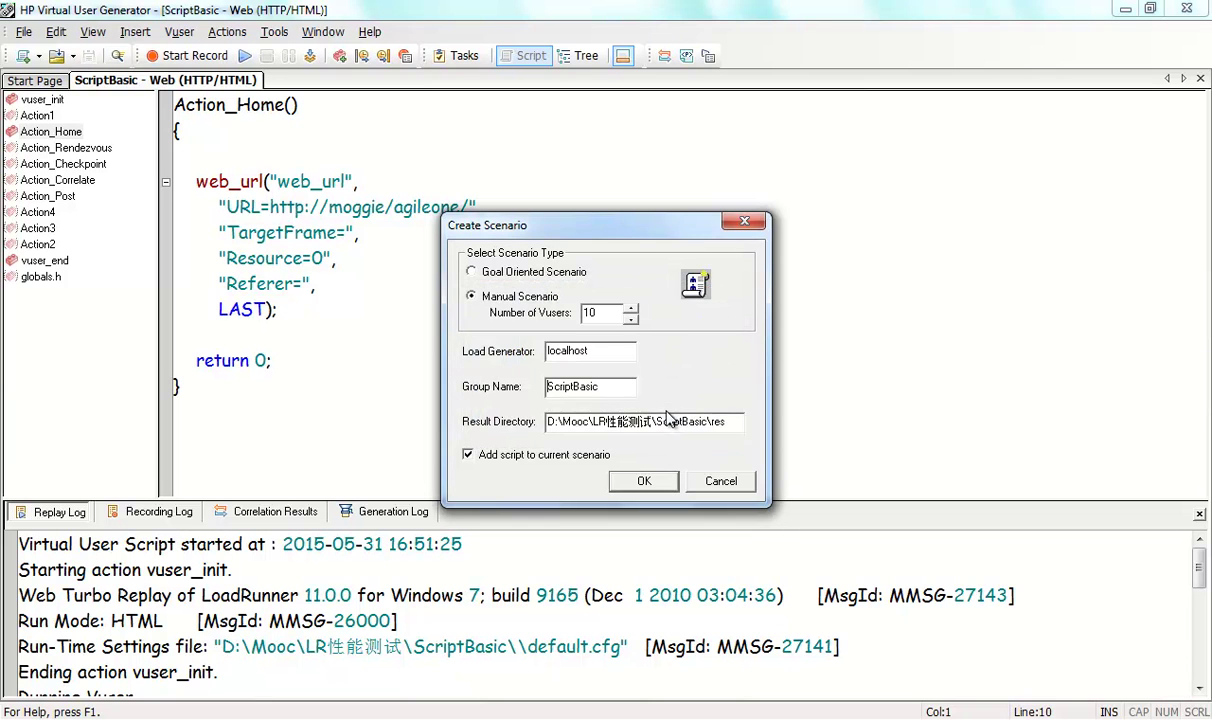
{"action": "left_click", "coordinate": [642, 482]}
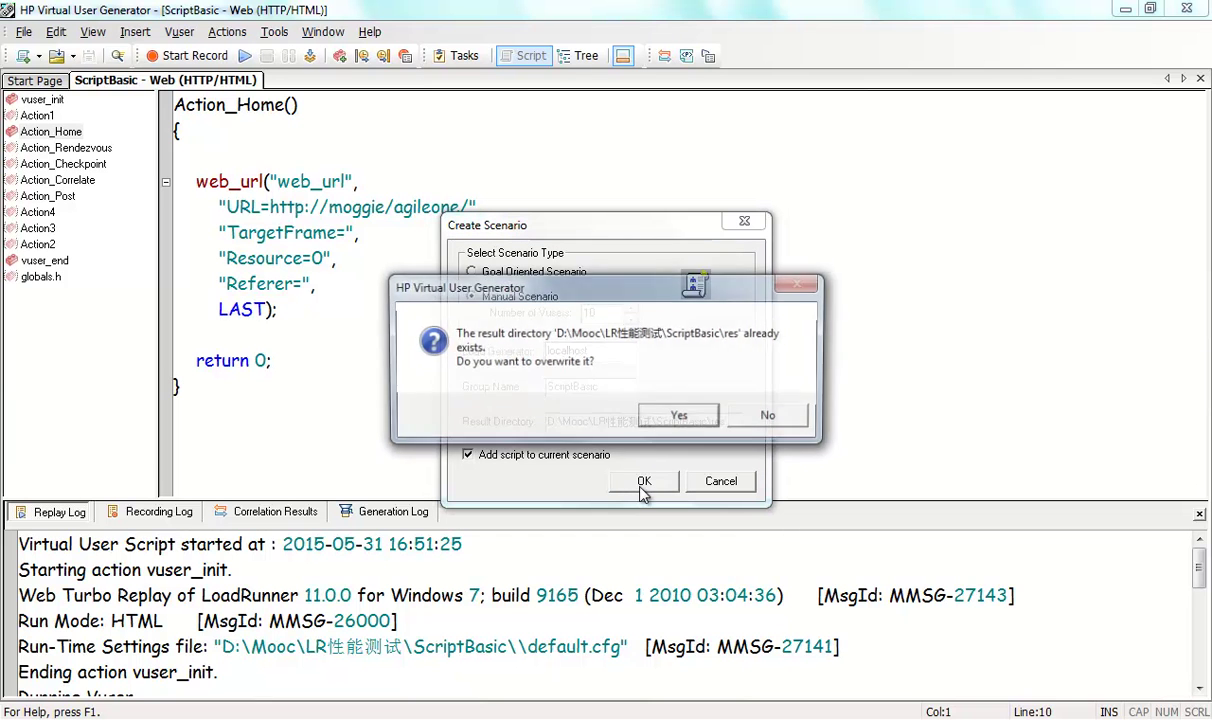
{"action": "left_click", "coordinate": [682, 418]}
{"action": "left_click", "coordinate": [684, 411]}
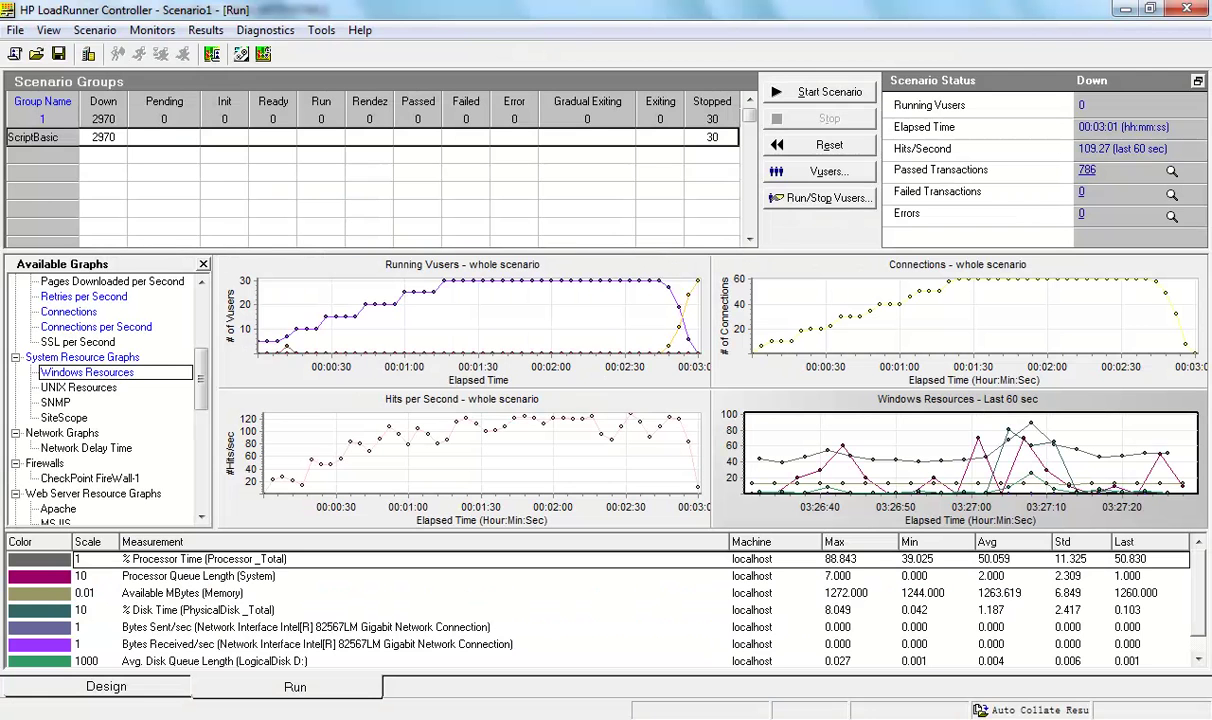
Step: Close the old Controller session without saving Scenario1 and resubmit the new scenario, overwriting the existing result directory
{"action": "left_click", "coordinate": [1198, 11]}
{"action": "left_click", "coordinate": [610, 405]}
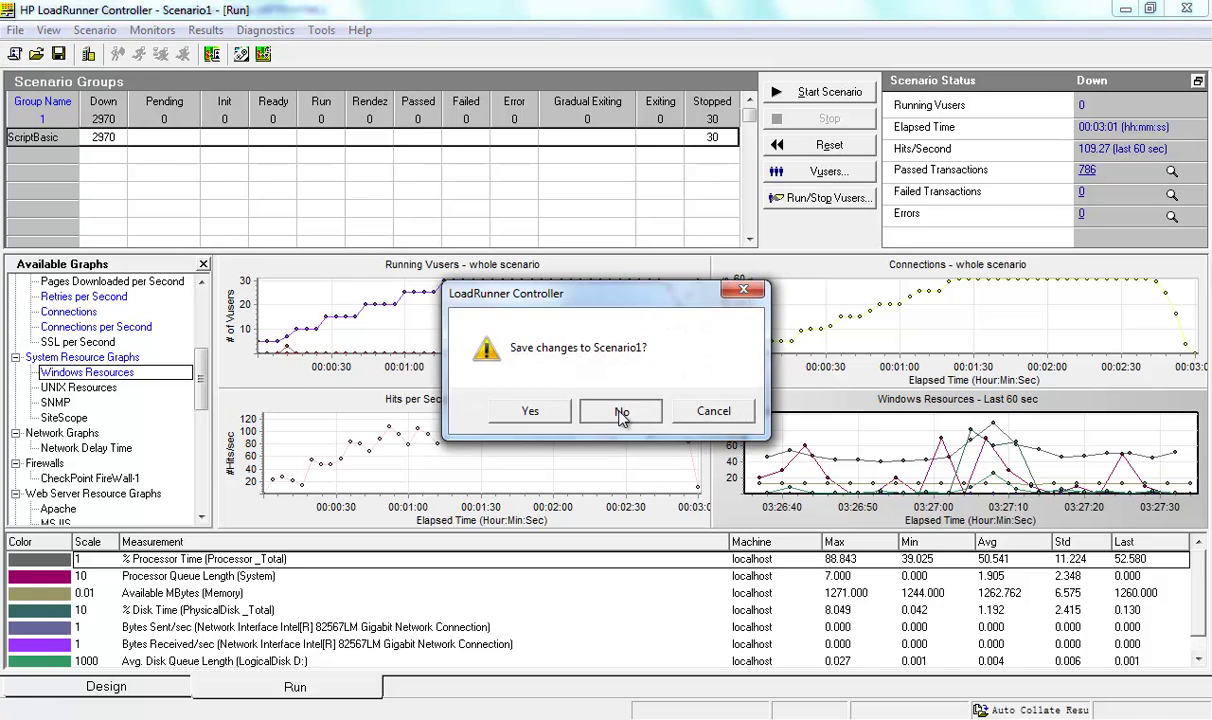
{"action": "left_click", "coordinate": [644, 481]}
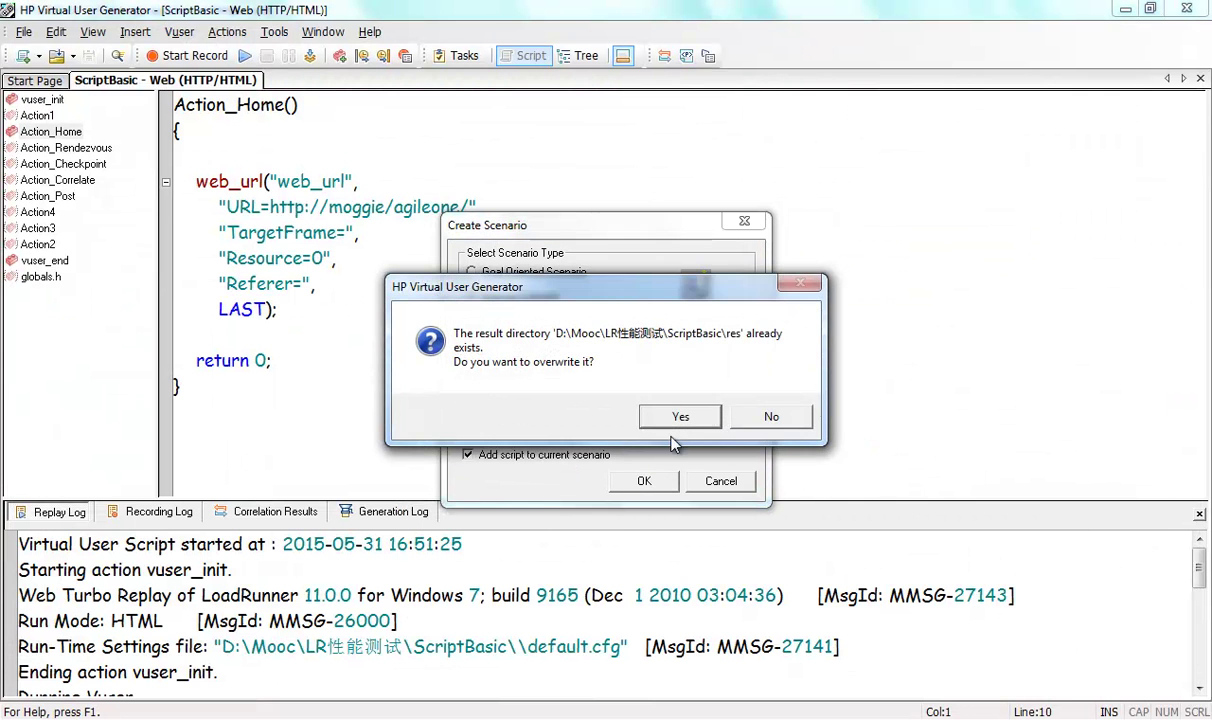
{"action": "left_click", "coordinate": [679, 414]}
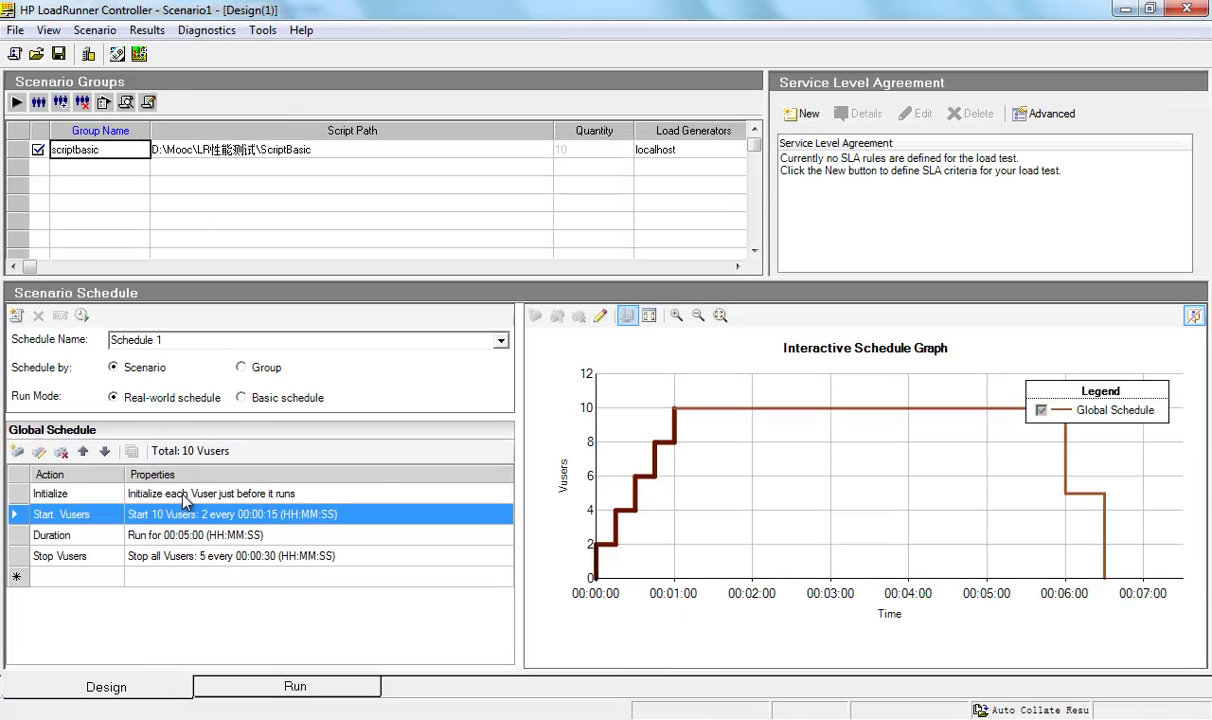
Step: Set the Start Vusers action to start all 10 Vusers simultaneously and start the scenario
{"action": "double_click", "coordinate": [200, 509]}
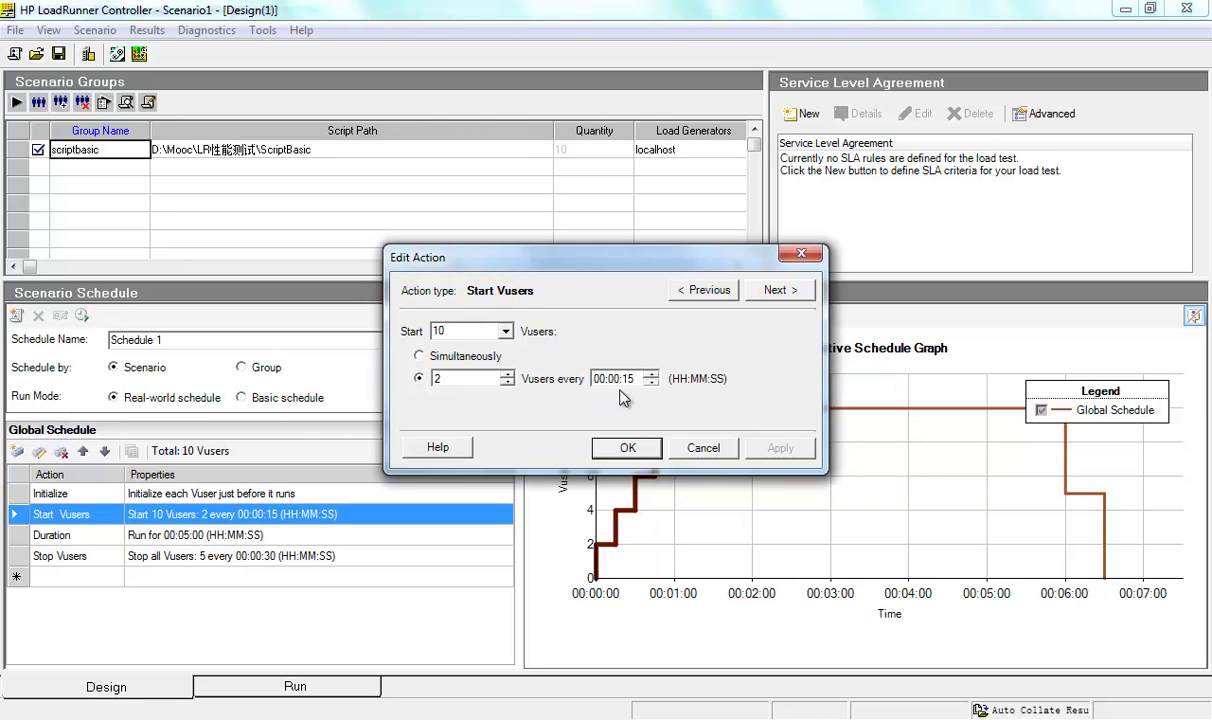
{"action": "left_click", "coordinate": [455, 358]}
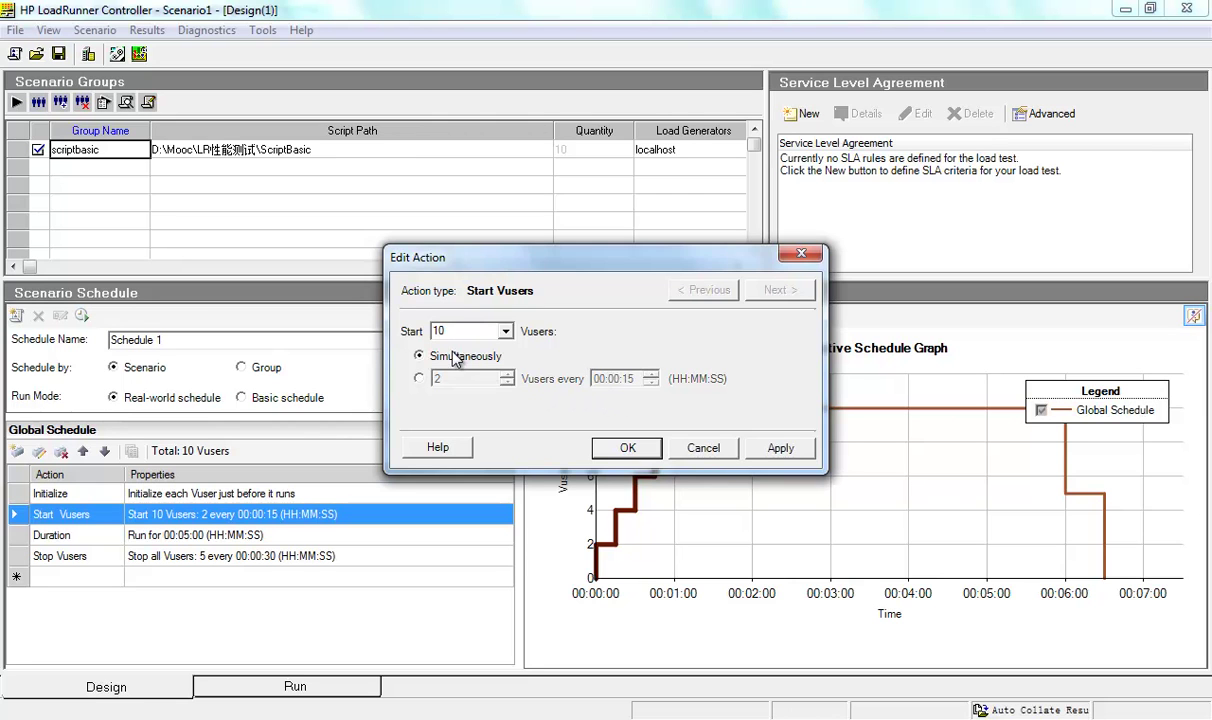
{"action": "left_click", "coordinate": [624, 449]}
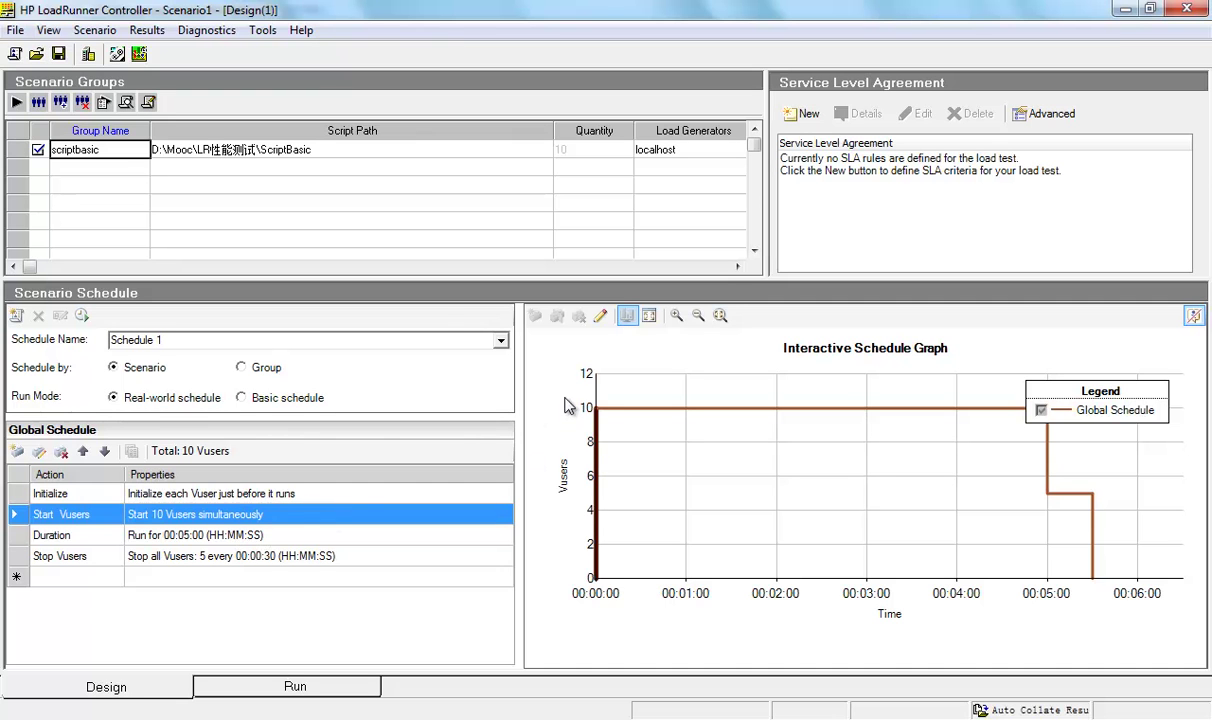
{"action": "left_click", "coordinate": [16, 102]}
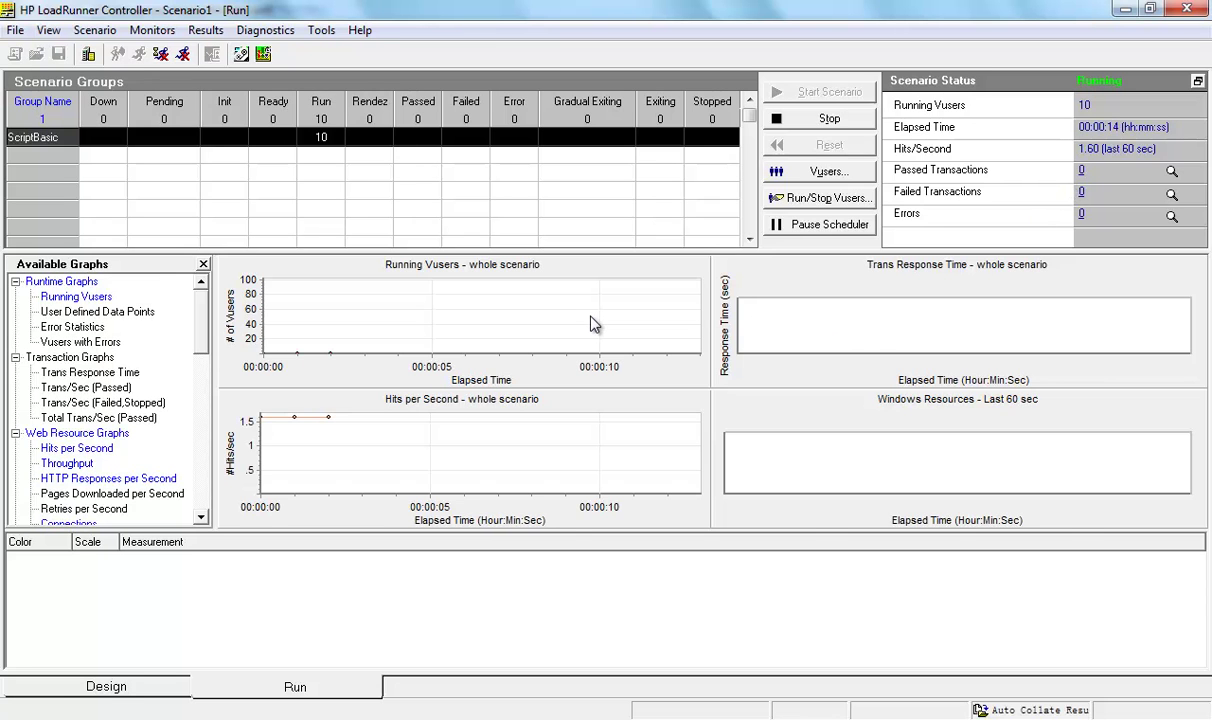
Step: Check the Running Vusers, Hits per Second and Trans Response Time graphs of the 10-Vuser run and stop the scenario
{"action": "left_click", "coordinate": [476, 422]}
{"action": "left_click", "coordinate": [466, 328]}
{"action": "left_click", "coordinate": [477, 425]}
{"action": "left_click", "coordinate": [791, 338]}
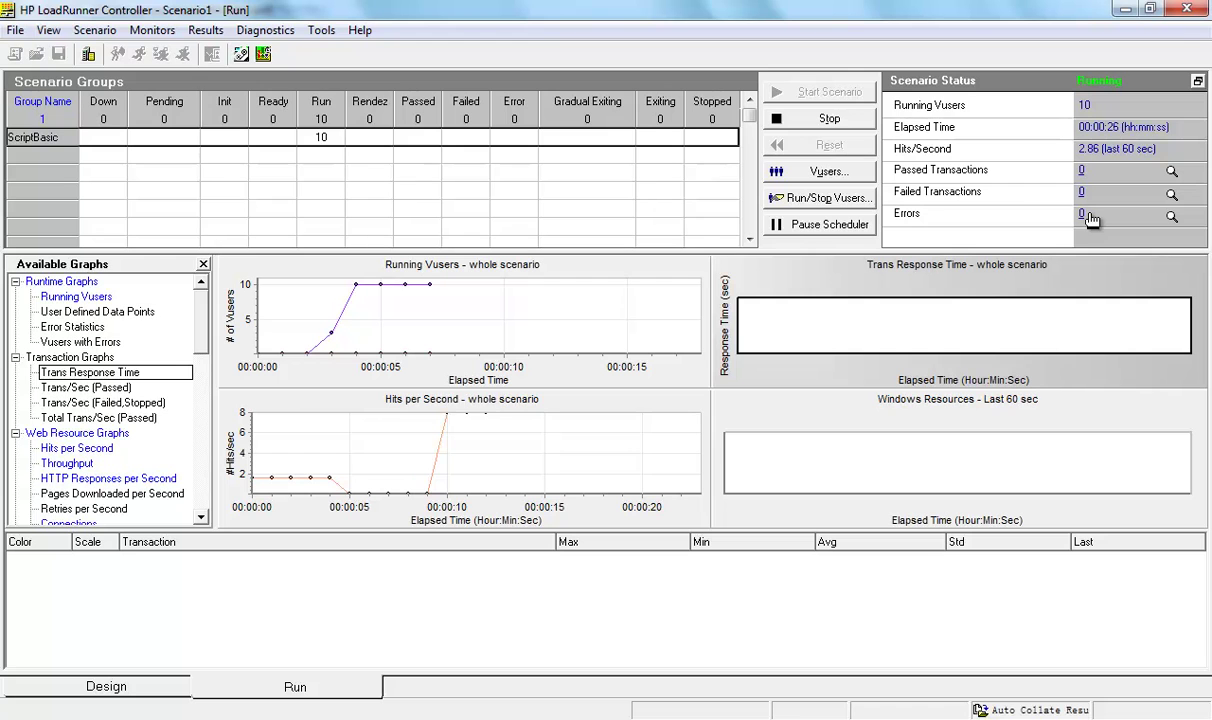
{"action": "left_click", "coordinate": [788, 125]}
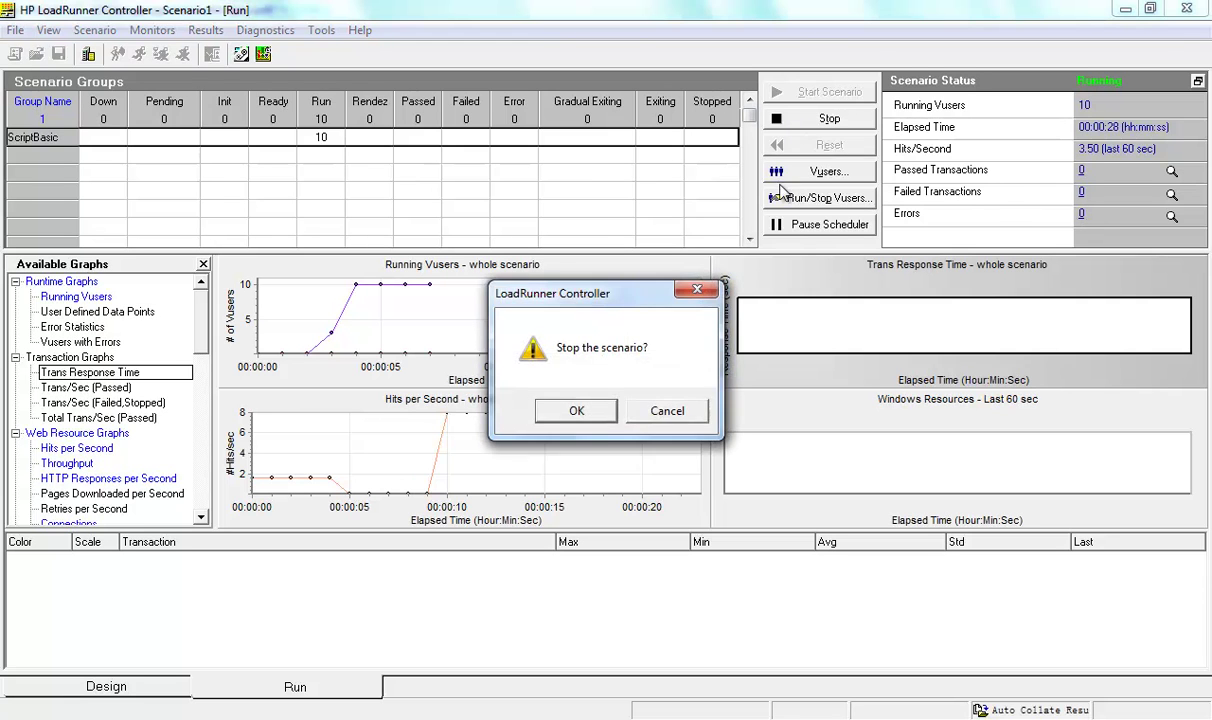
{"action": "left_click", "coordinate": [565, 410]}
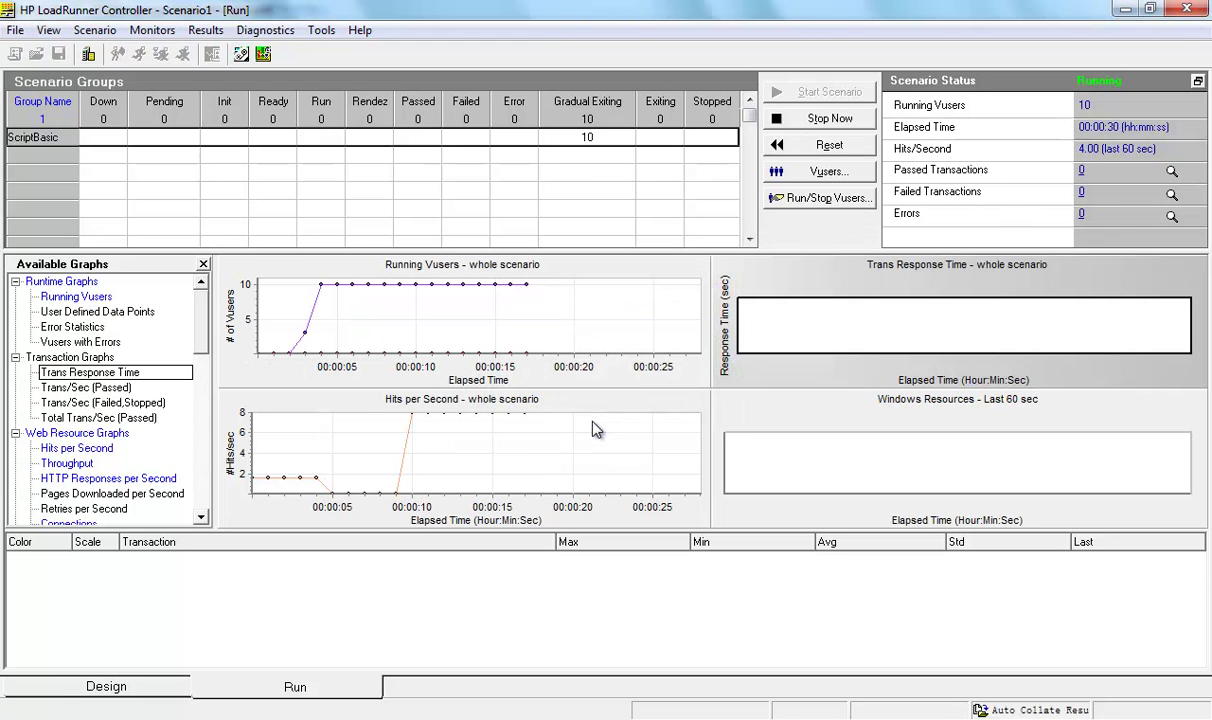
{"action": "left_click", "coordinate": [583, 426]}
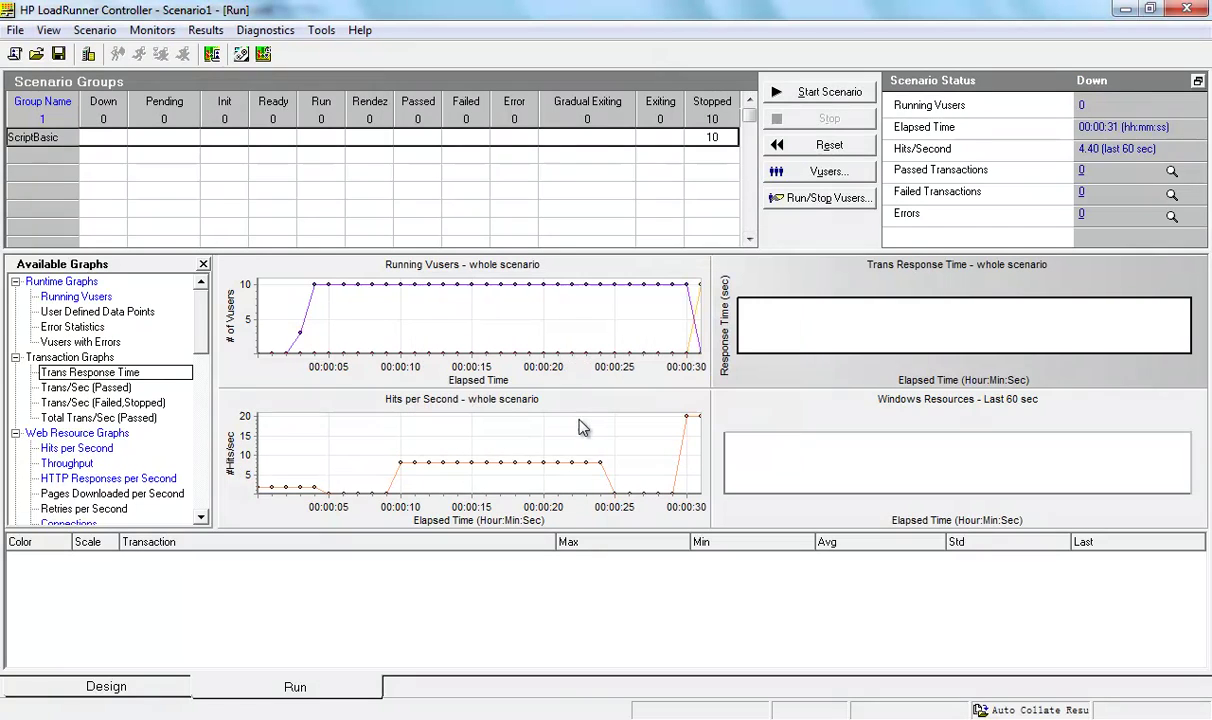
Step: Set the Start Vusers action to 20 Vusers in the scenario design and rerun the scenario, overwriting the existing results
{"action": "left_click", "coordinate": [148, 688]}
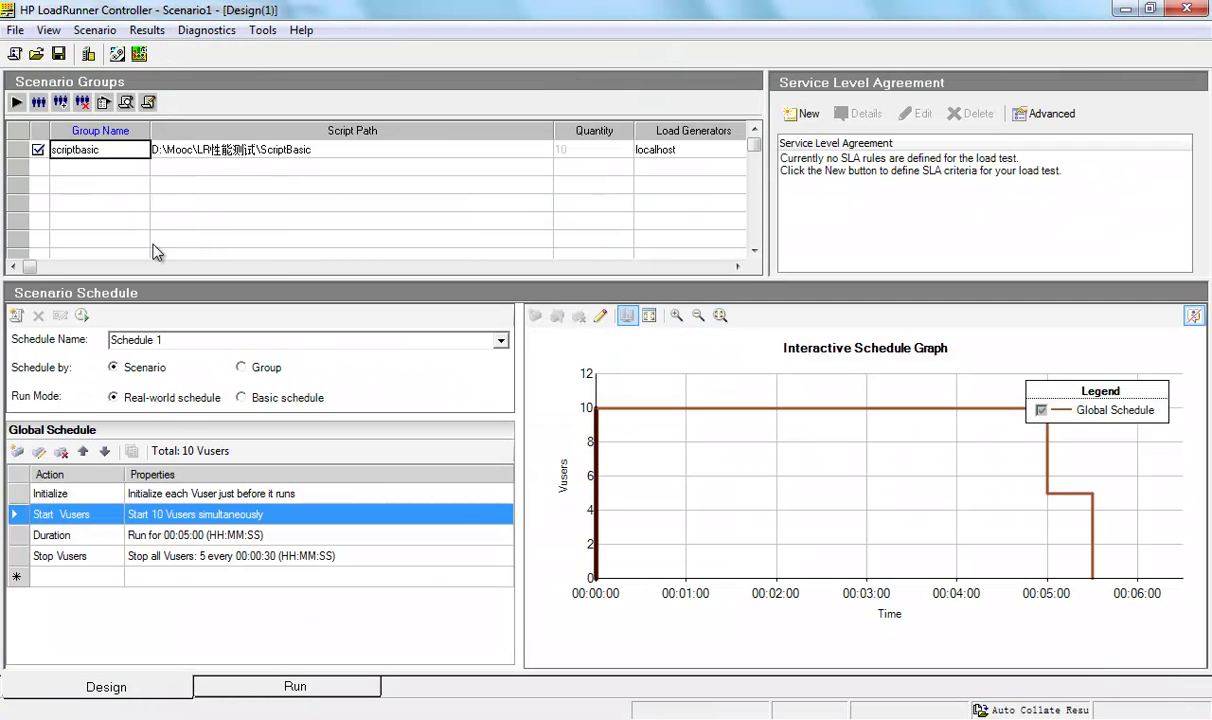
{"action": "double_click", "coordinate": [168, 508]}
{"action": "double_click", "coordinate": [459, 331]}
{"action": "type", "text": "20"}
{"action": "key", "text": "Return"}
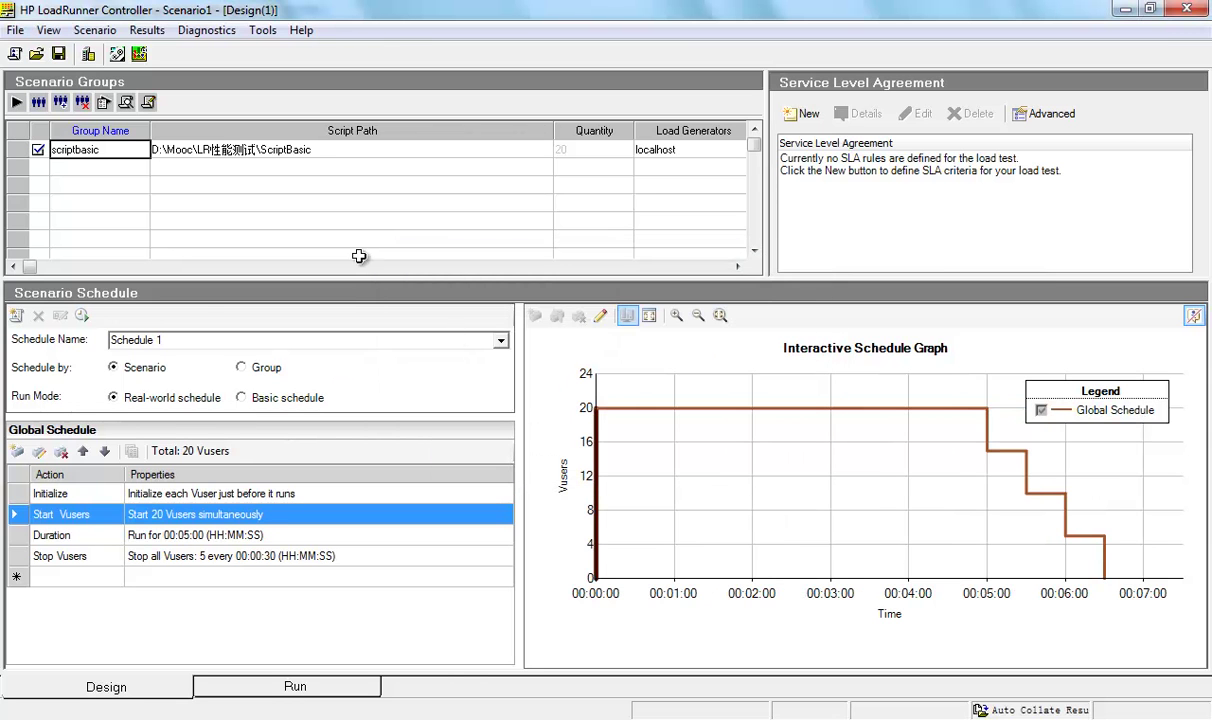
{"action": "left_click", "coordinate": [16, 102]}
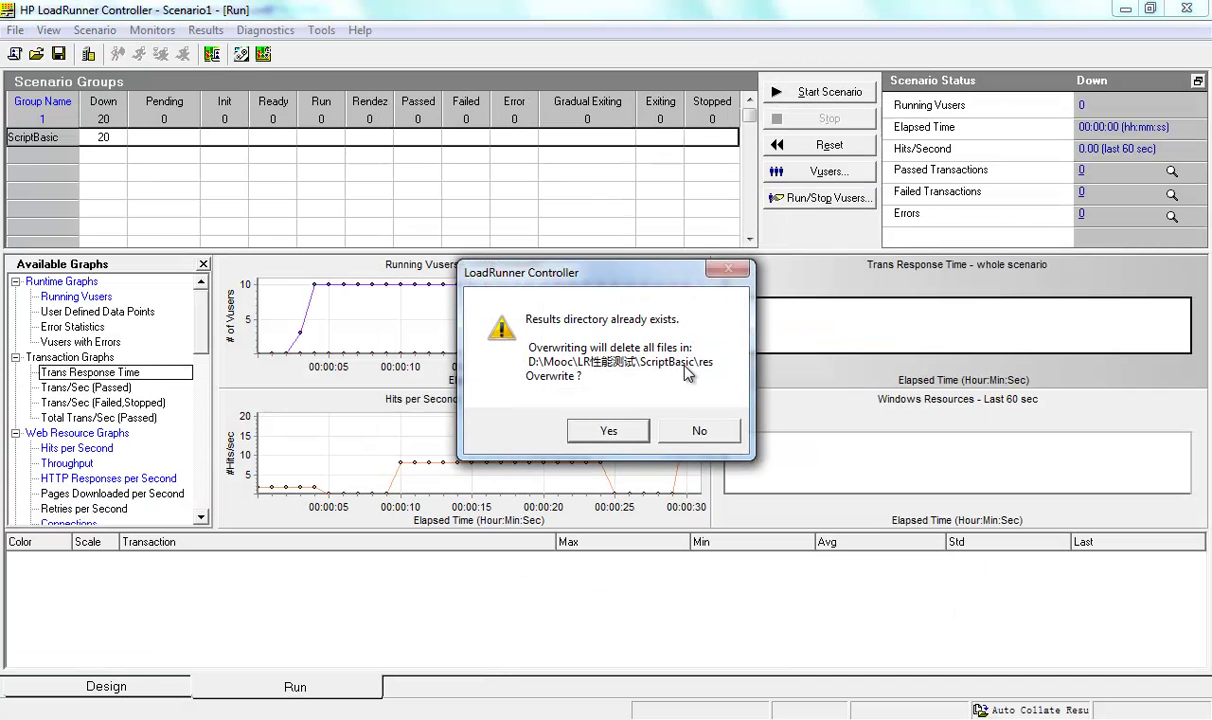
{"action": "left_click", "coordinate": [622, 435]}
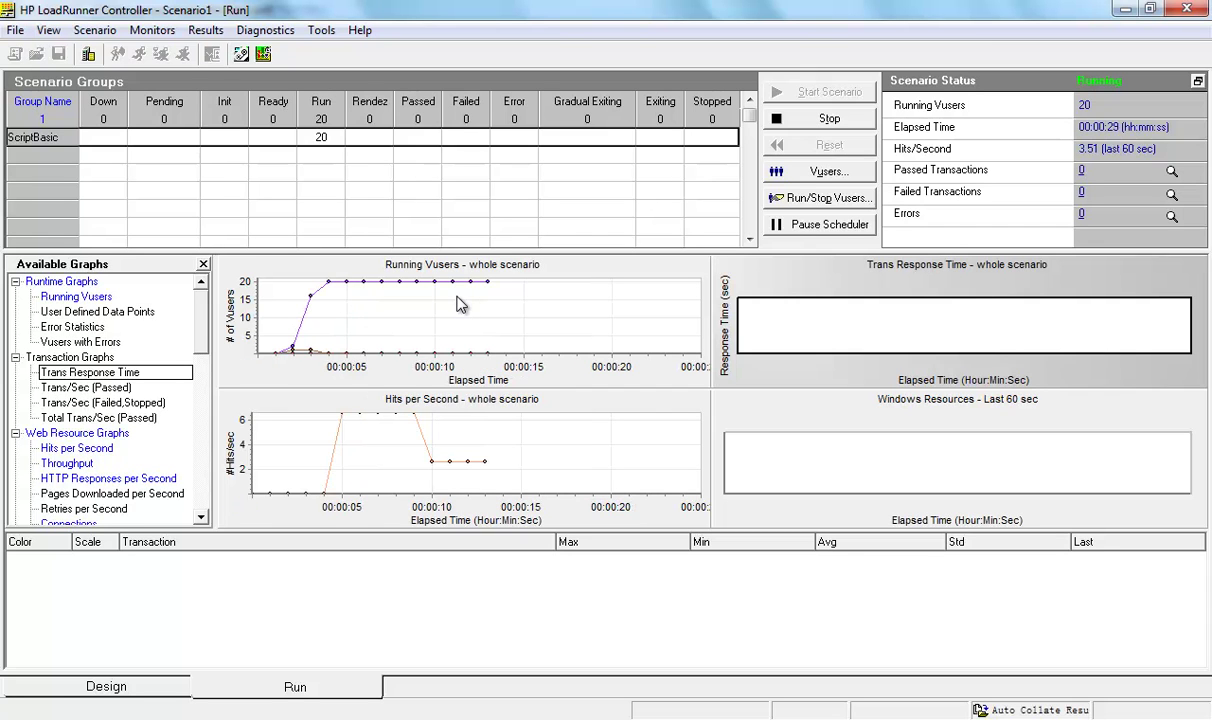
Step: Inspect the Running Vusers and Hits per Second graphs while the 20-Vuser scenario runs
{"action": "left_click", "coordinate": [459, 305]}
{"action": "left_click", "coordinate": [449, 450]}
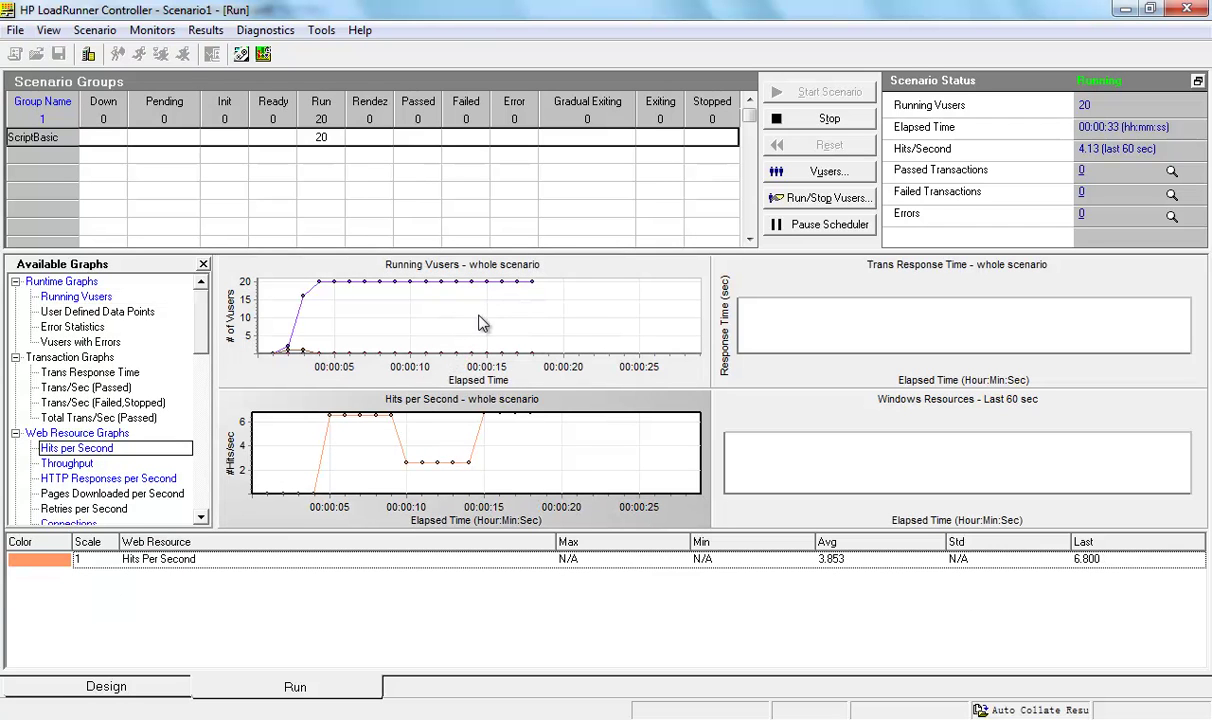
{"action": "left_click", "coordinate": [480, 321]}
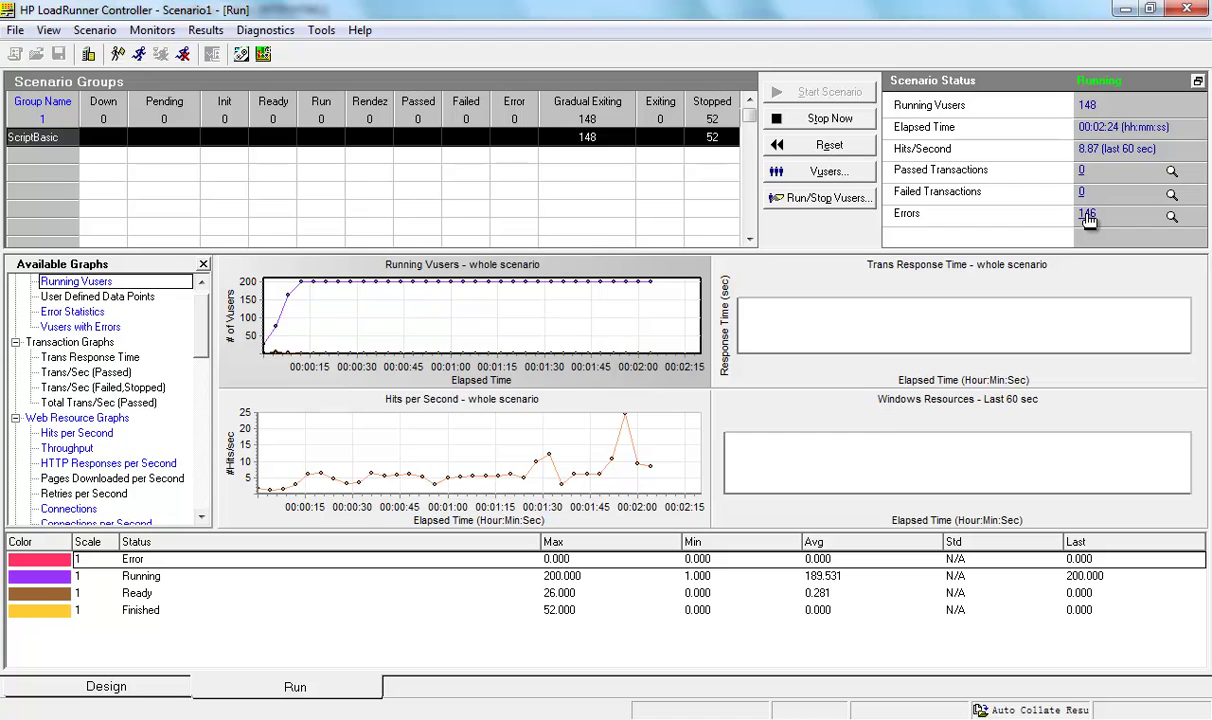
Step: Open the scenario's error output and examine the detailed messages for codes -27796 and -27727, including the timeout duration
{"action": "left_click", "coordinate": [1086, 215]}
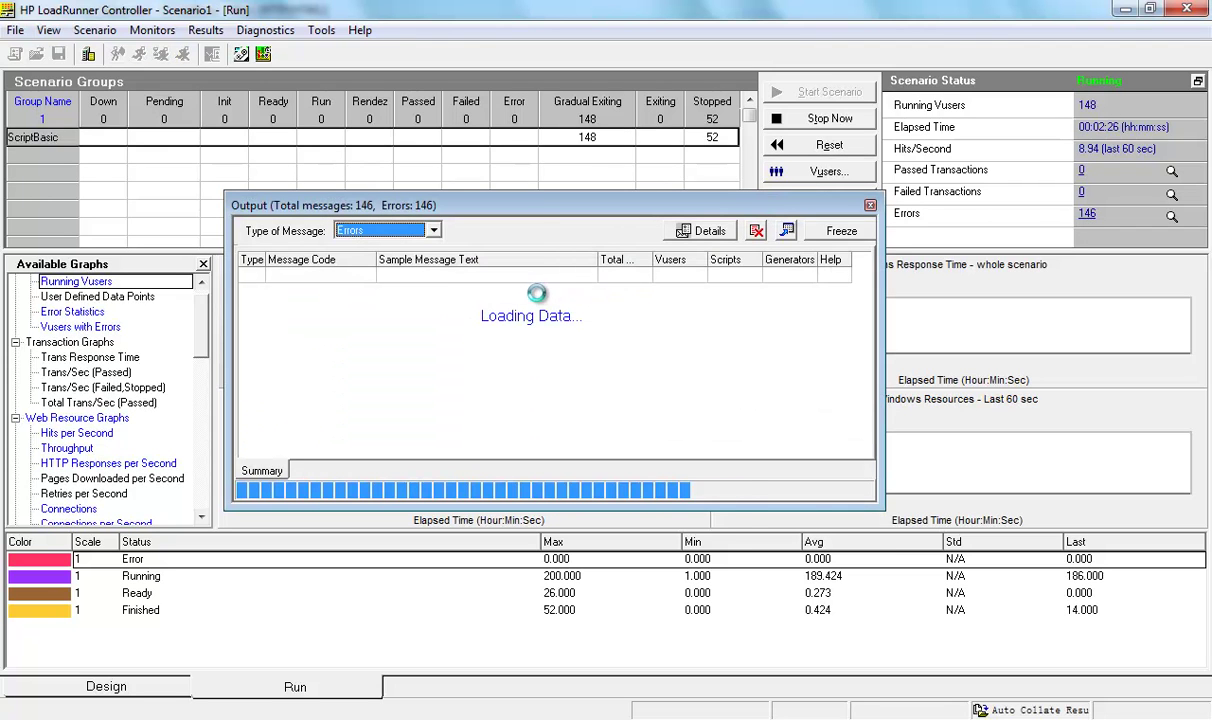
{"action": "left_click", "coordinate": [505, 280]}
{"action": "left_click", "coordinate": [470, 291]}
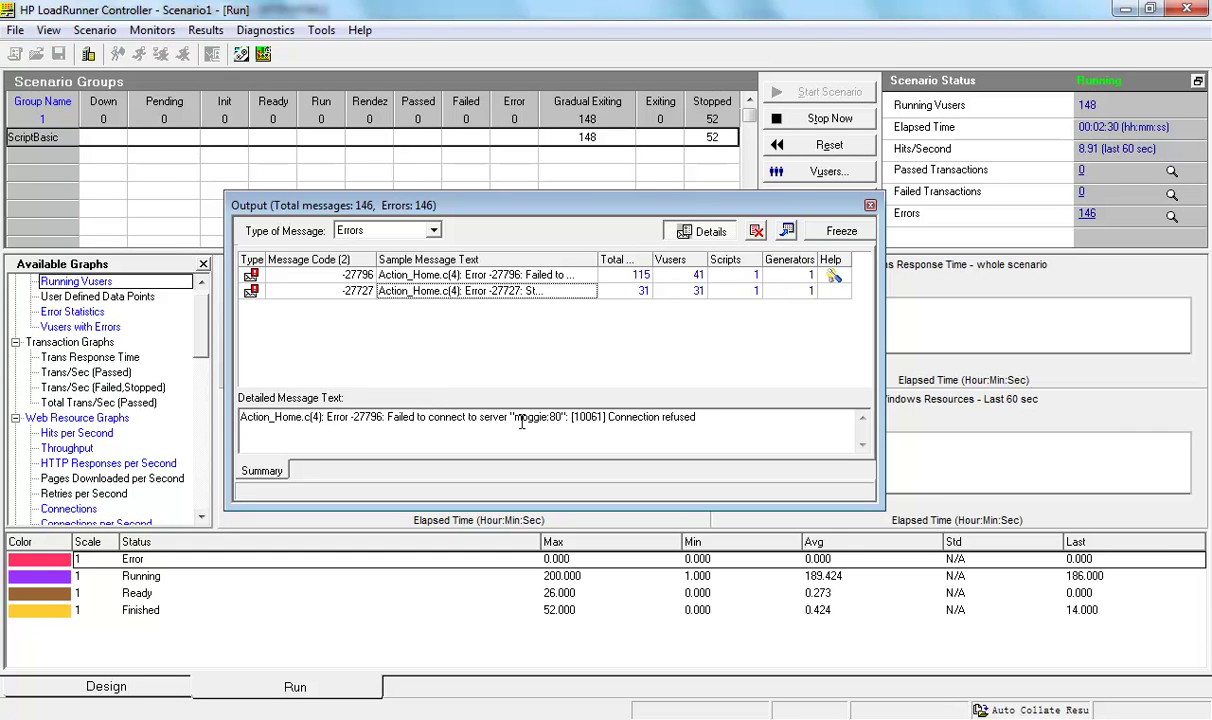
{"action": "left_click_drag", "start_coordinate": [579, 417], "coordinate": [658, 417]}
{"action": "left_click", "coordinate": [600, 276]}
{"action": "left_click", "coordinate": [638, 276]}
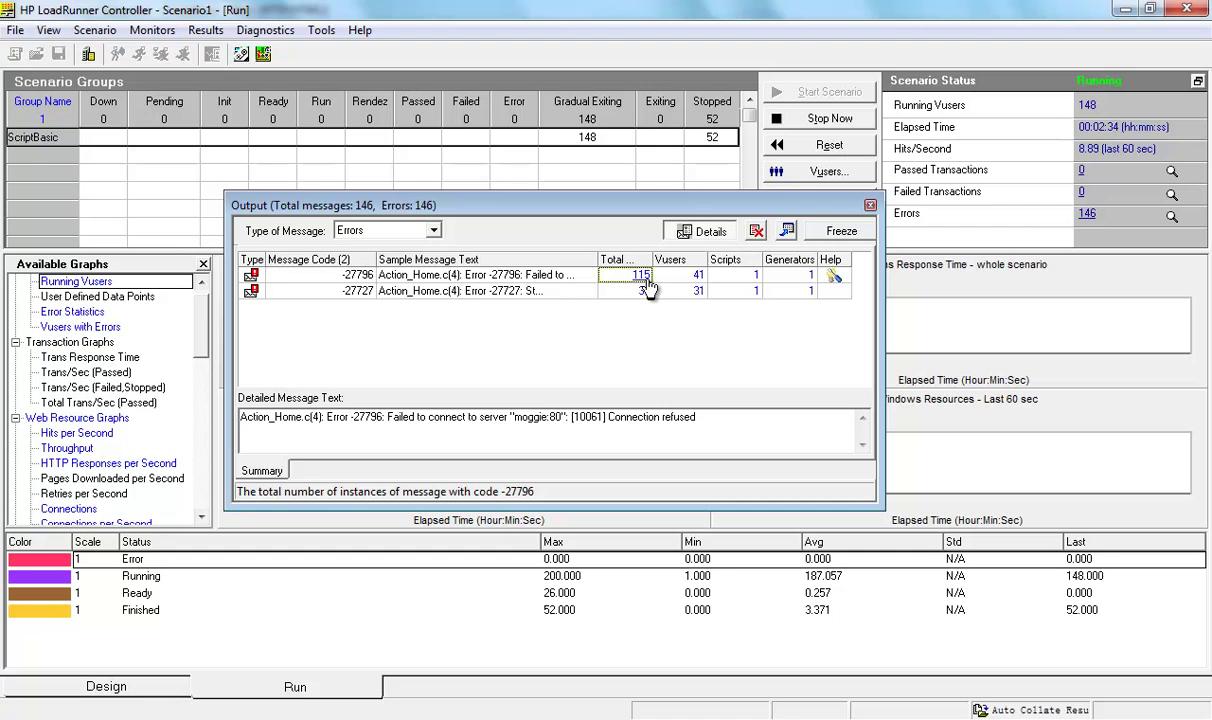
{"action": "left_click", "coordinate": [545, 291]}
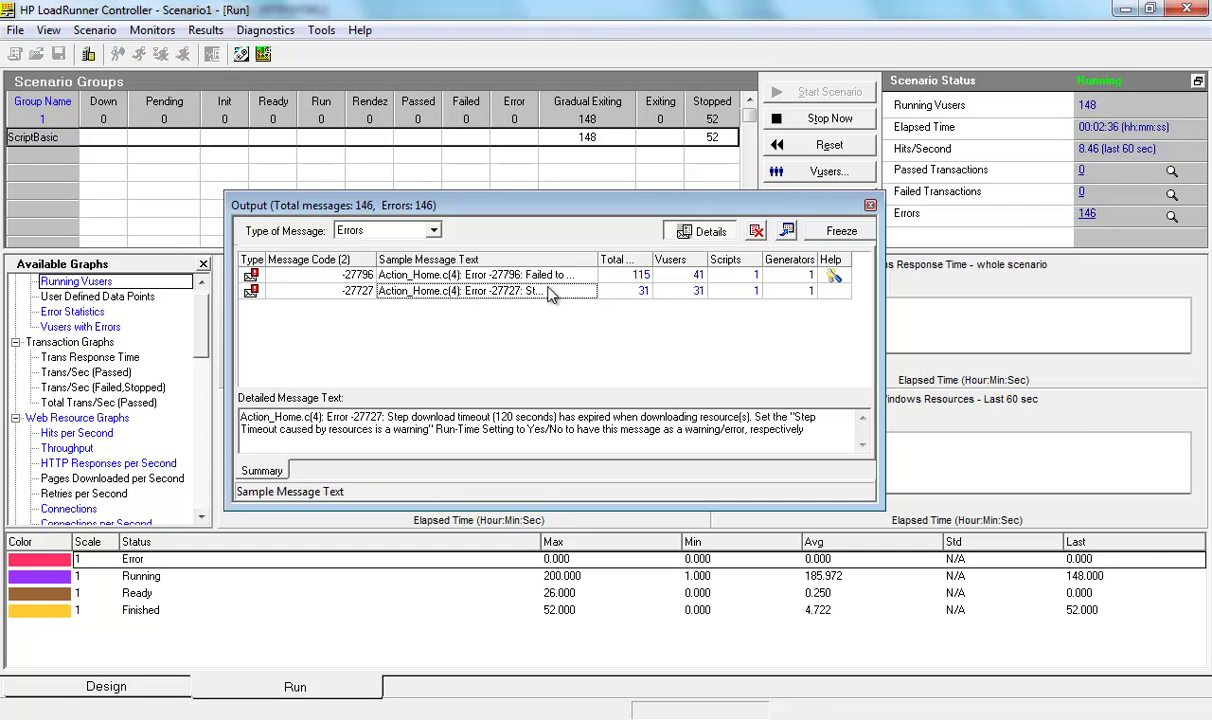
{"action": "left_click_drag", "start_coordinate": [386, 417], "coordinate": [560, 410]}
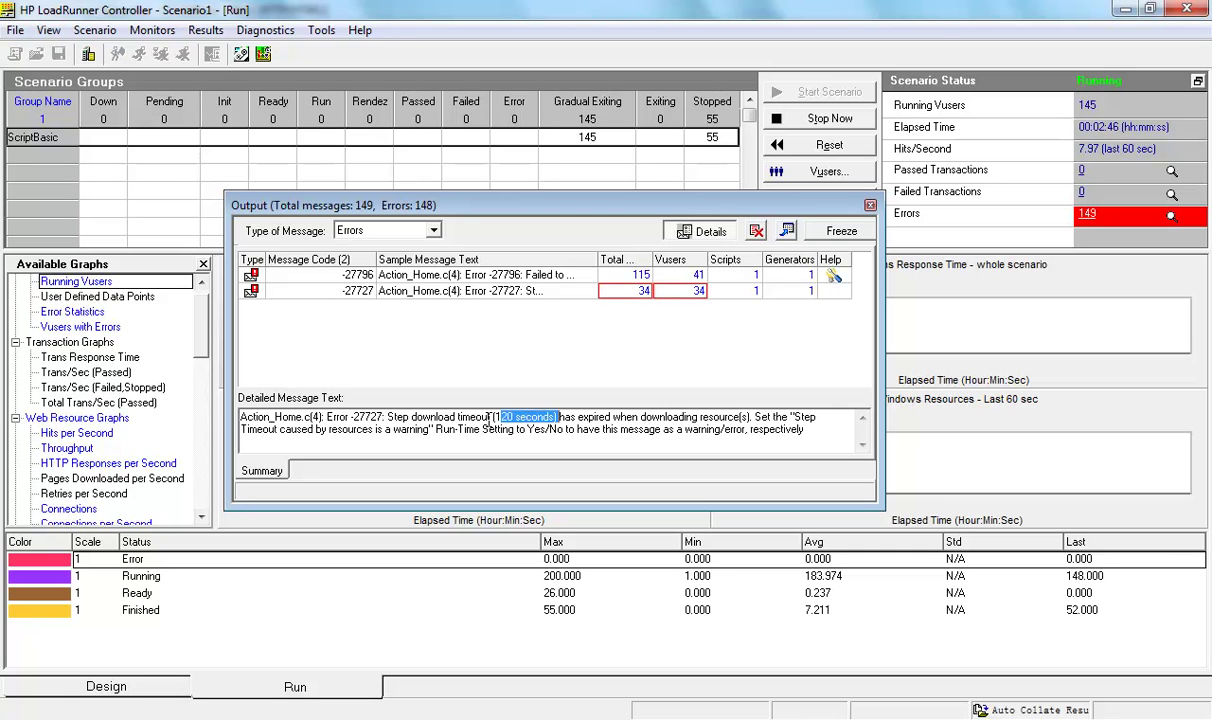
{"action": "left_click_drag", "start_coordinate": [494, 418], "coordinate": [491, 418]}
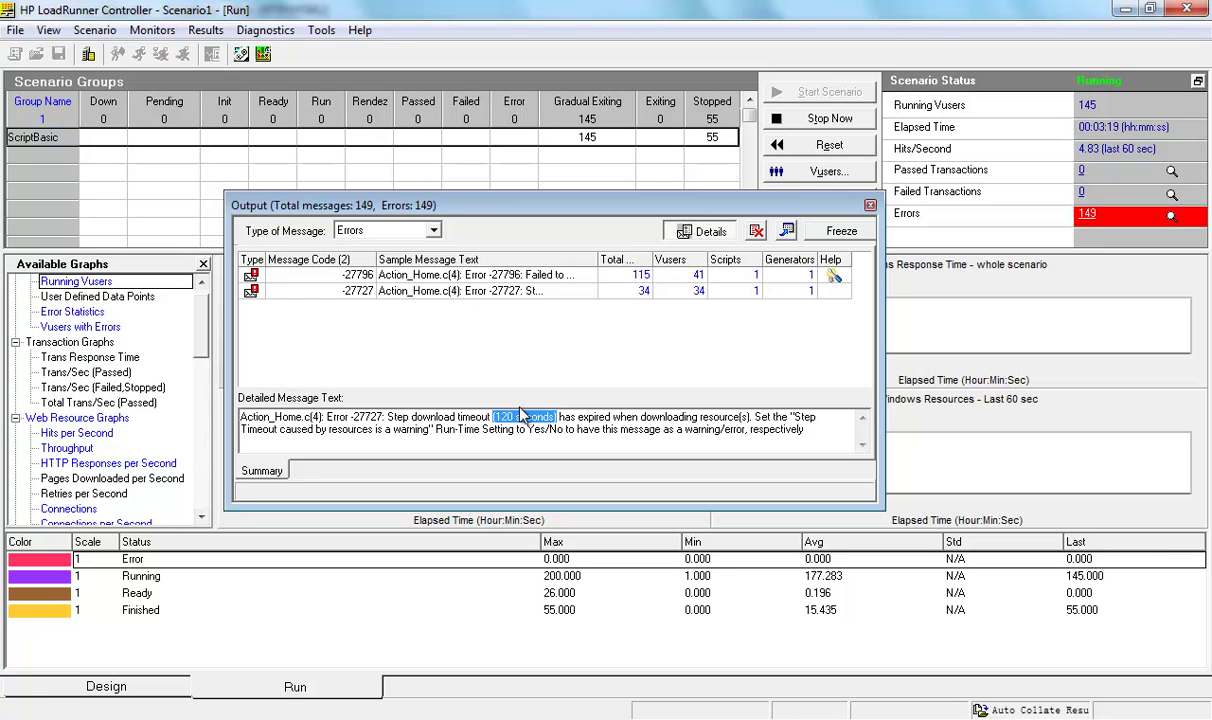
{"action": "left_click", "coordinate": [601, 291]}
{"action": "left_click", "coordinate": [590, 291]}
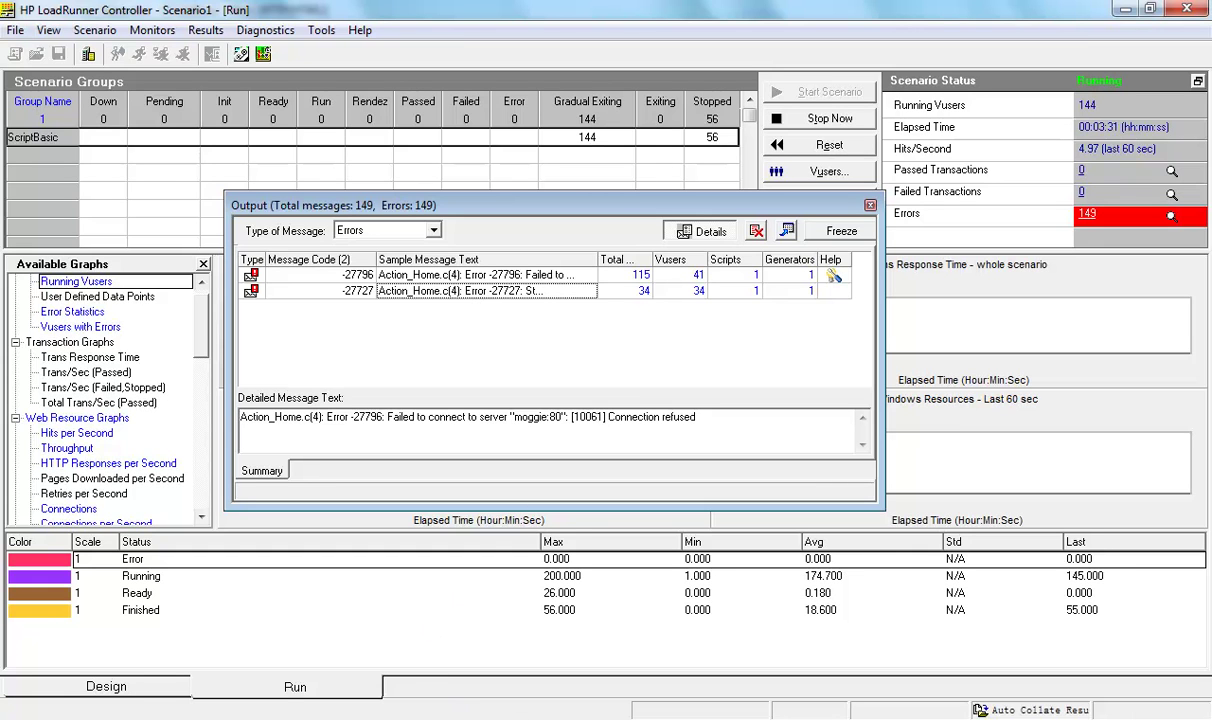
Step: Switch to the Apache conf folder, open httpd.conf in UltraEdit and select the ThreadsPerChild value
{"action": "mouse_move", "coordinate": [702, 716]}
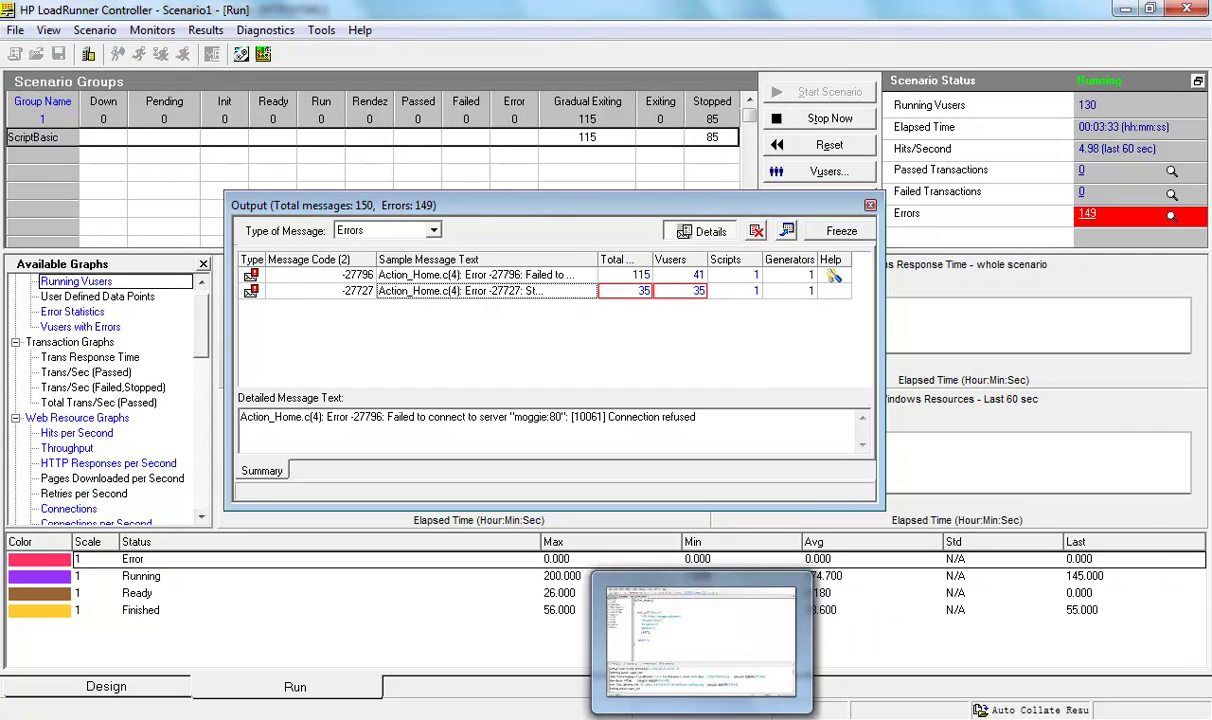
{"action": "left_click", "coordinate": [702, 640]}
{"action": "left_click", "coordinate": [243, 246]}
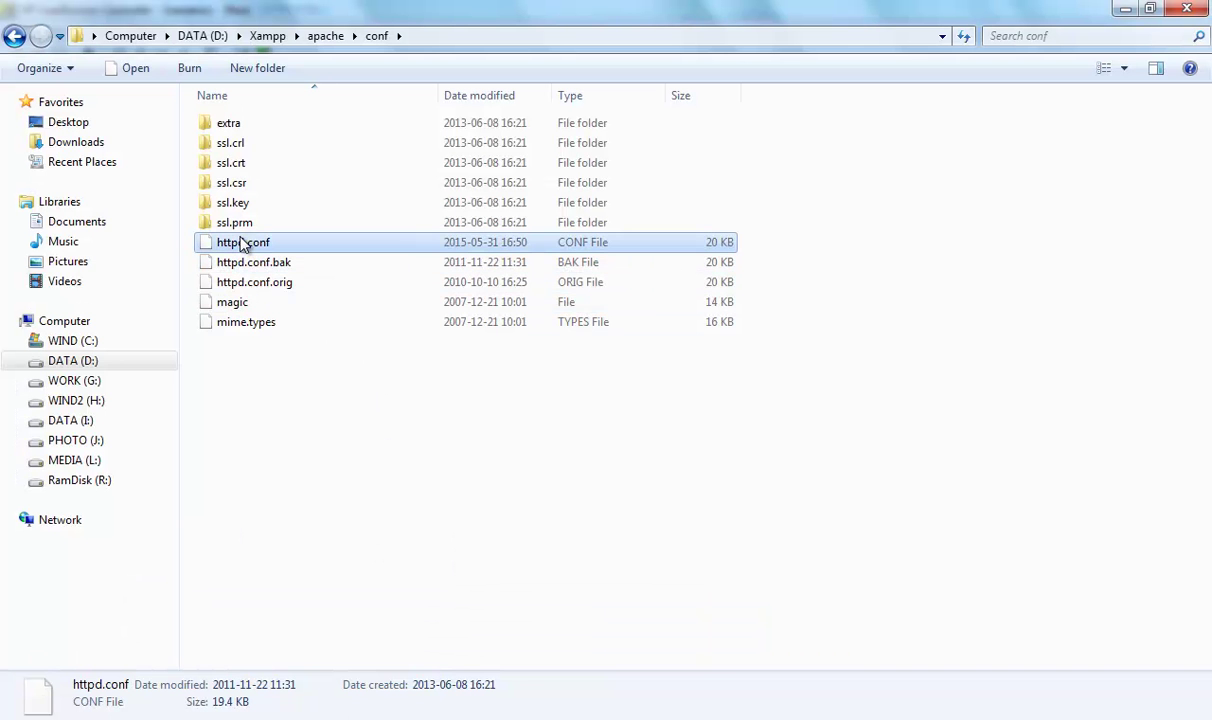
{"action": "right_click", "coordinate": [243, 246]}
{"action": "left_click", "coordinate": [275, 266]}
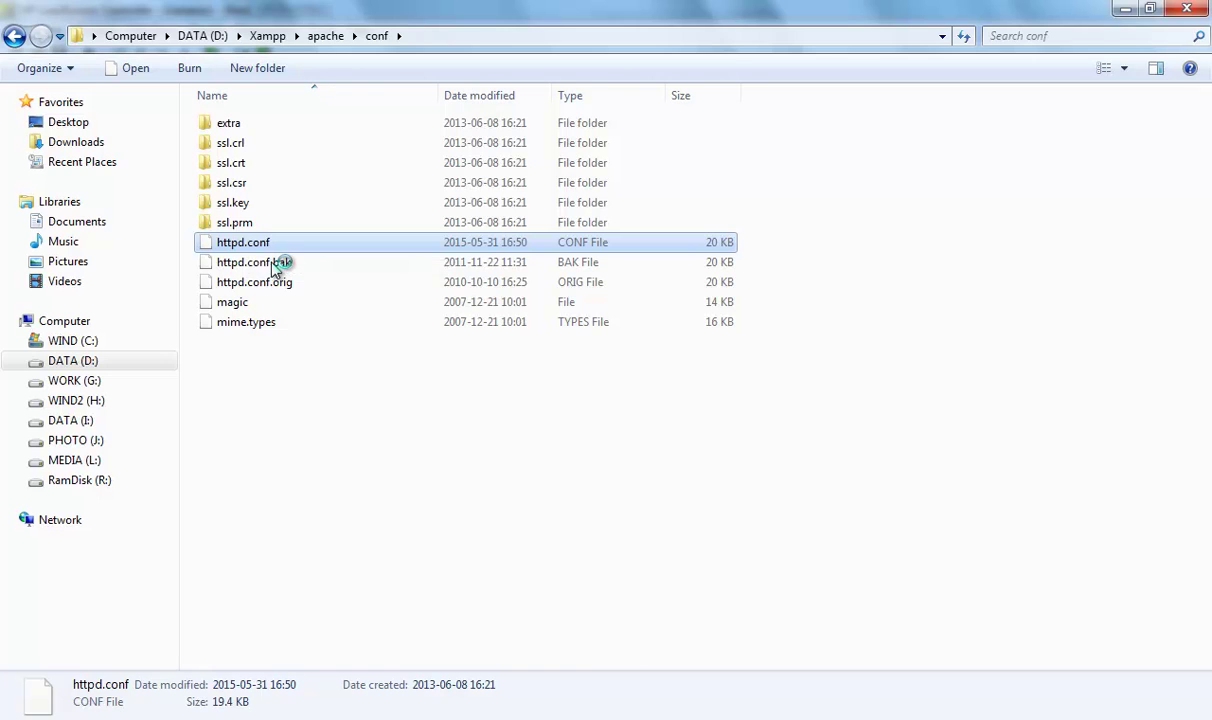
{"action": "scroll", "coordinate": [270, 345], "scroll_direction": "down", "scroll_amount": 3}
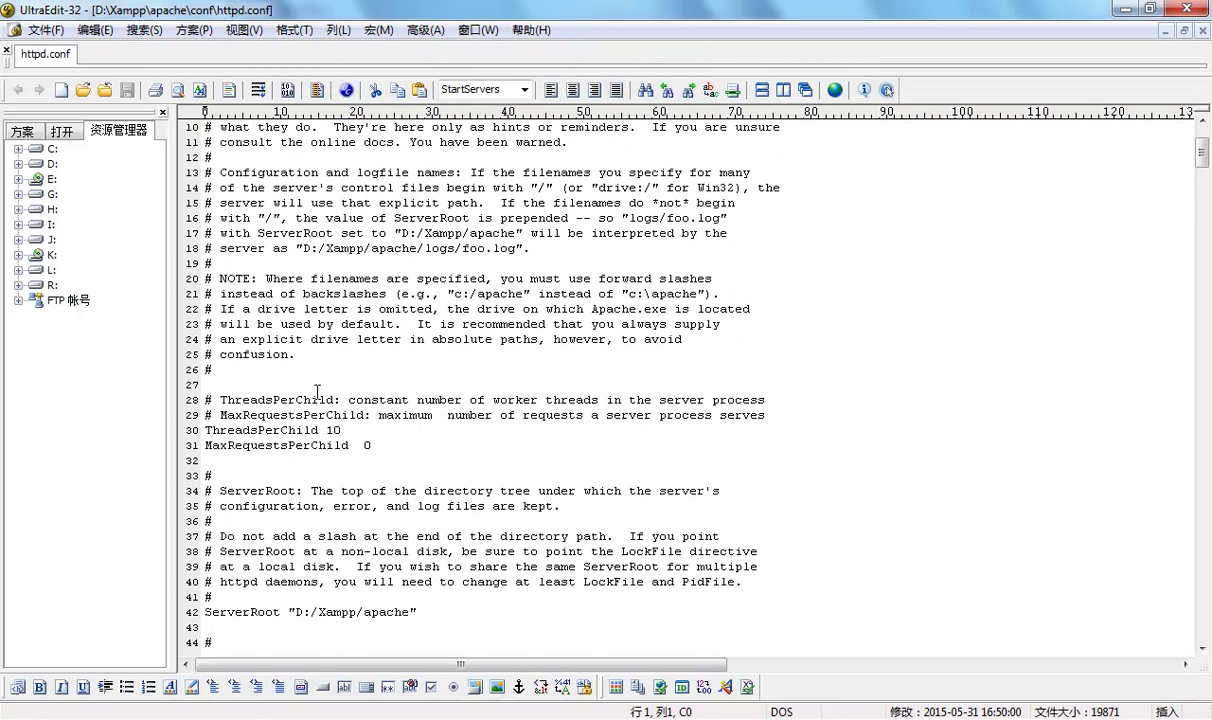
{"action": "left_click_drag", "start_coordinate": [318, 430], "coordinate": [346, 430]}
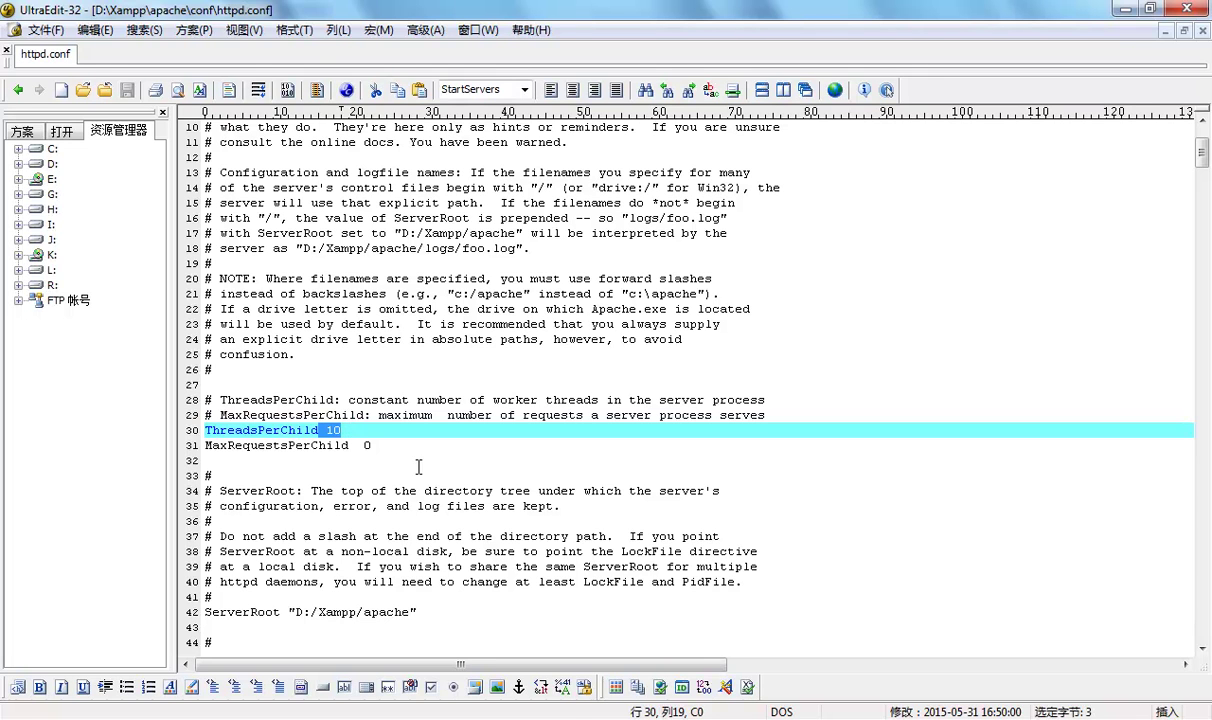
Step: Switch back to LoadRunner Controller, examine the individual messages for error code -27796, and close the output window
{"action": "key", "text": "alt+Tab"}
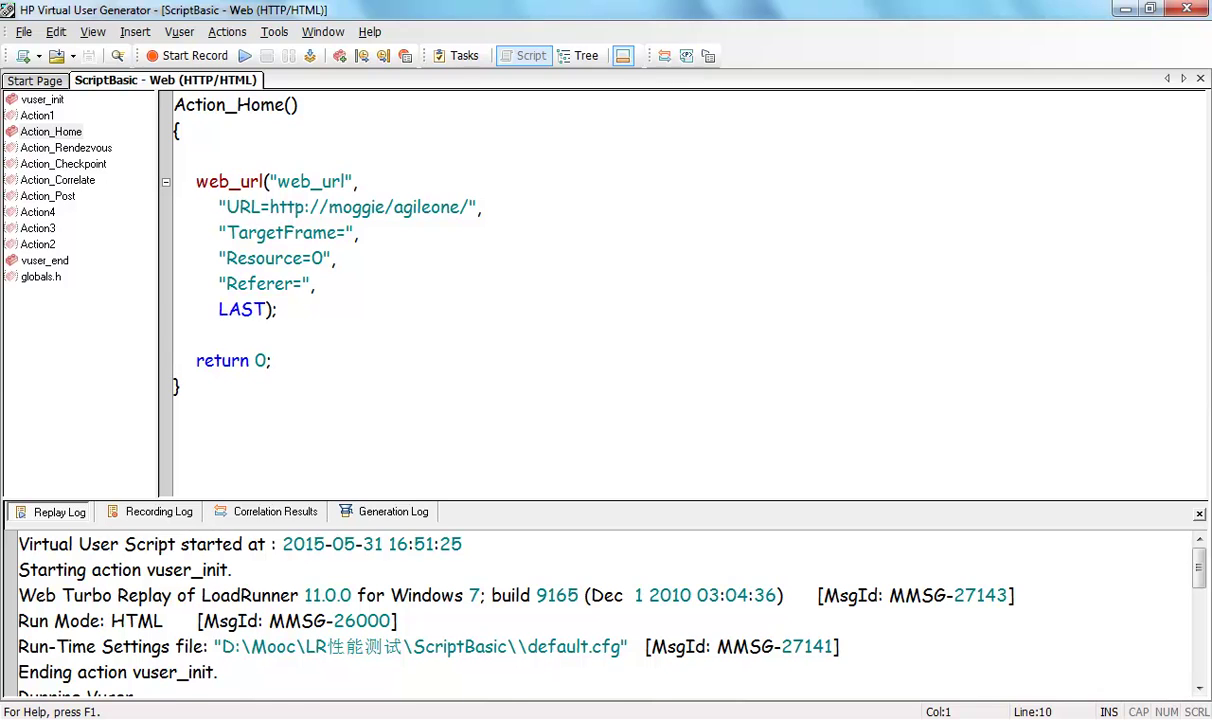
{"action": "key", "text": "alt+Tab"}
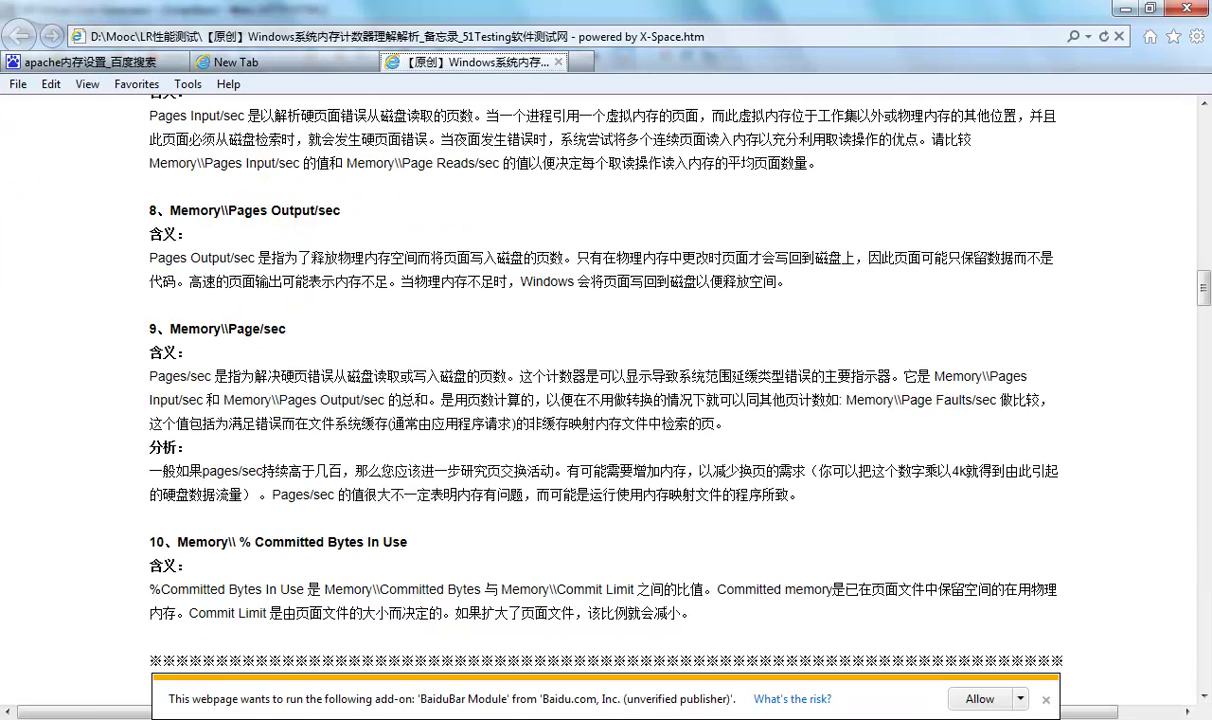
{"action": "key", "text": "alt+Tab"}
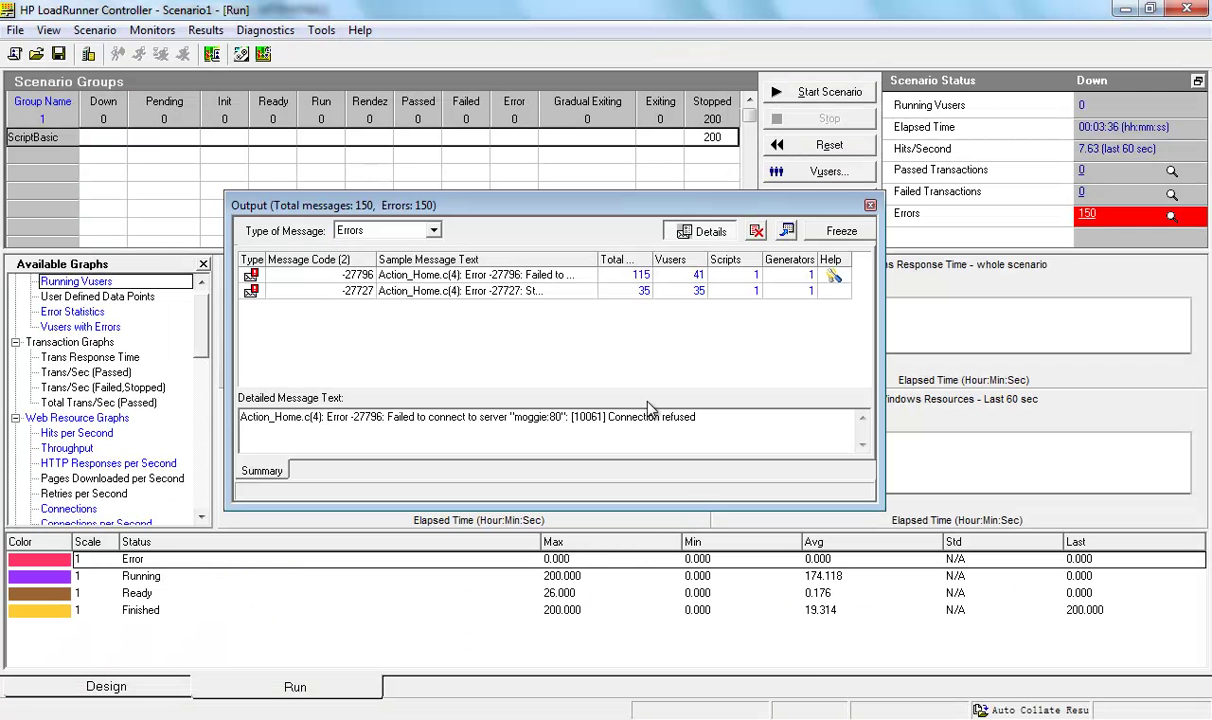
{"action": "left_click", "coordinate": [626, 279]}
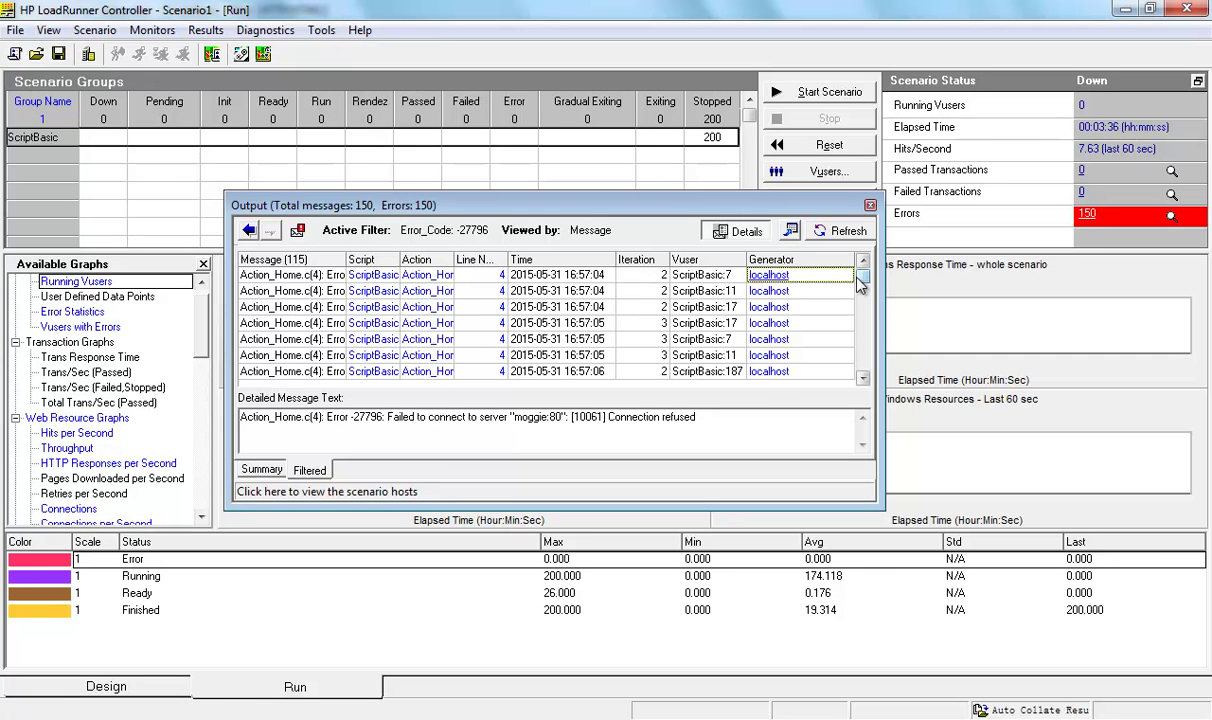
{"action": "left_click", "coordinate": [870, 206]}
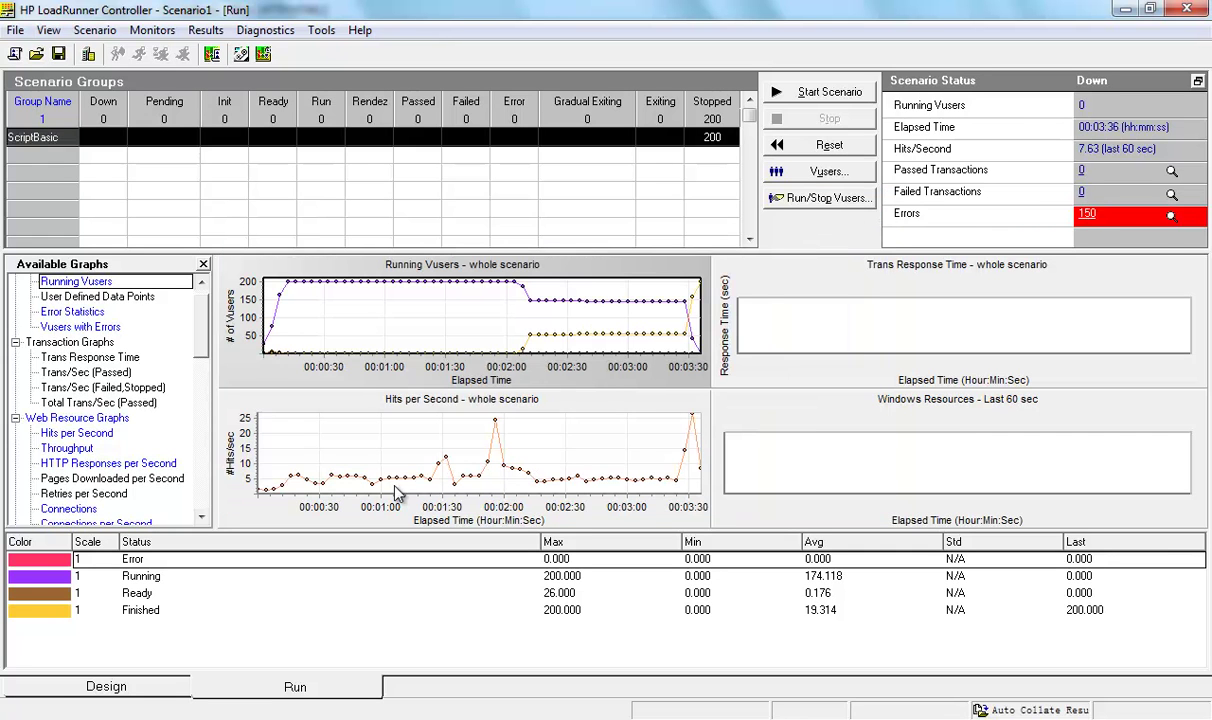
Step: Open the advanced options of the Internet Protocol preferences in the ScriptBasic group's run-time settings from the scenario design
{"action": "left_click", "coordinate": [158, 690]}
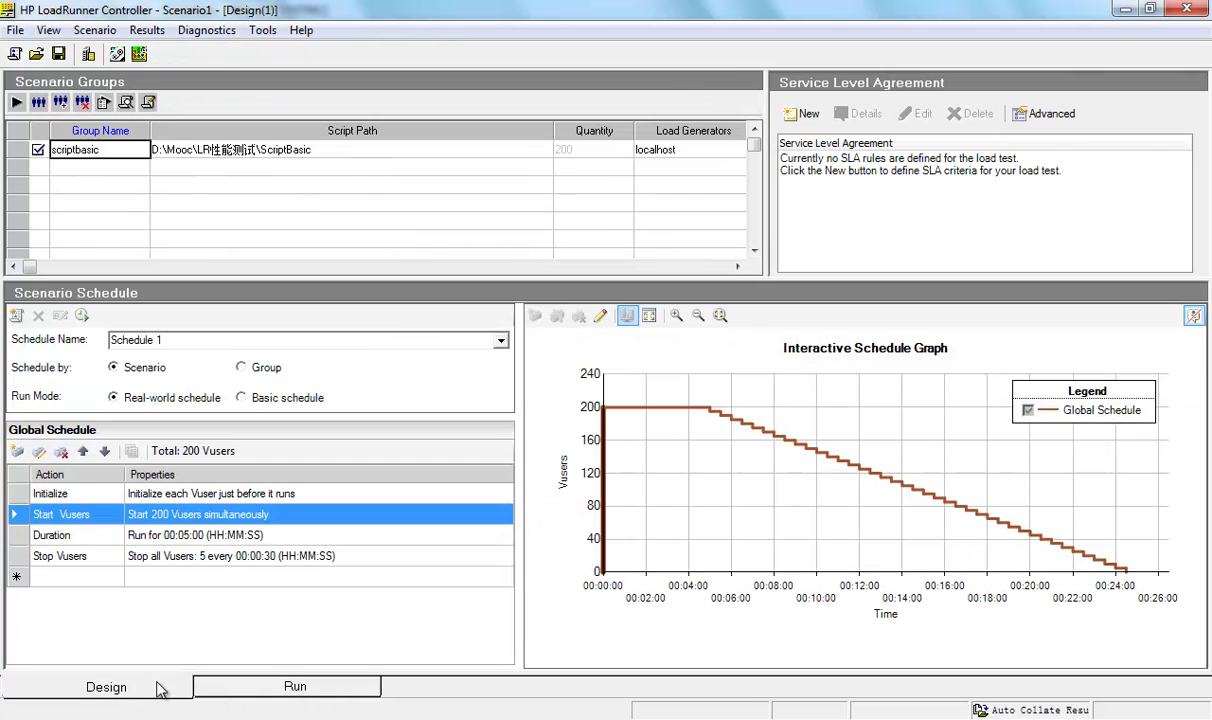
{"action": "left_click", "coordinate": [104, 104]}
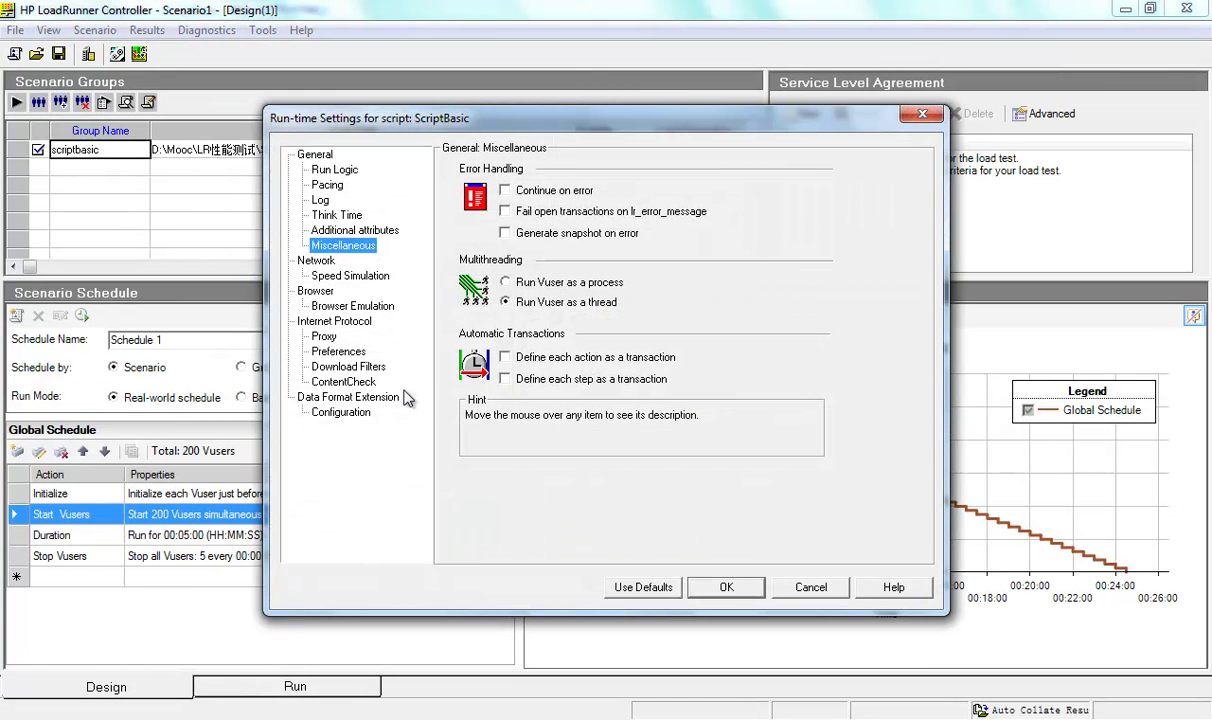
{"action": "left_click", "coordinate": [338, 350]}
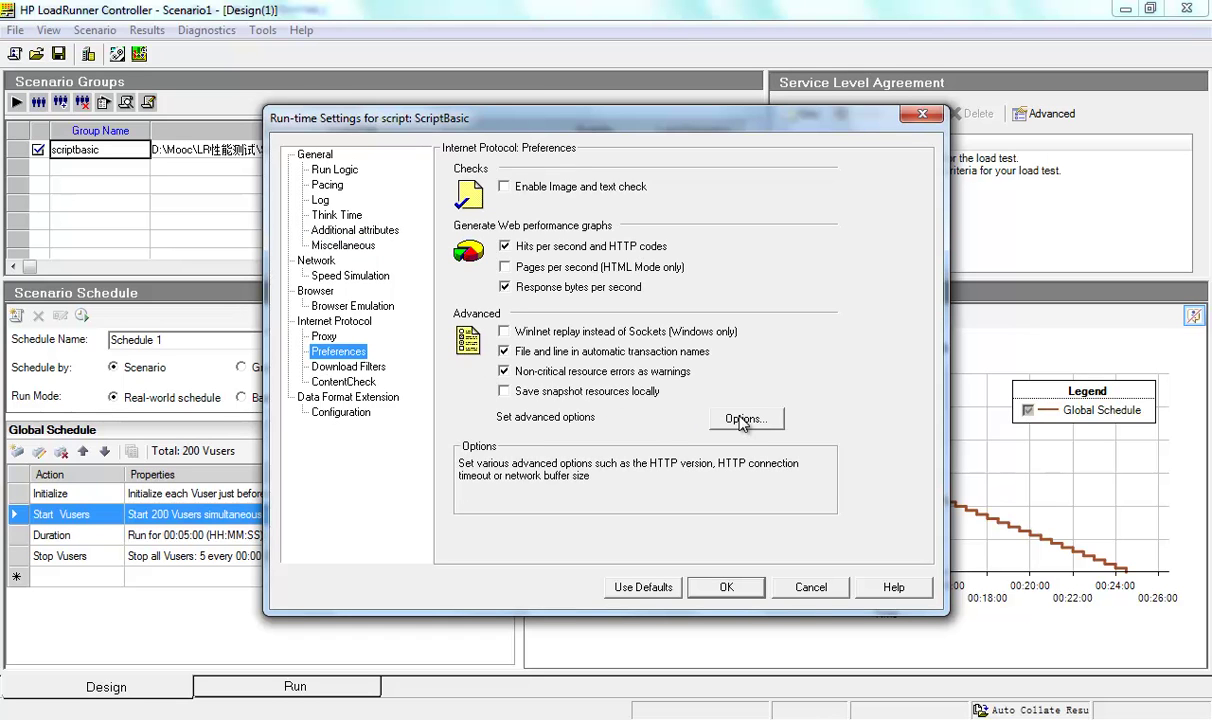
{"action": "left_click", "coordinate": [741, 419]}
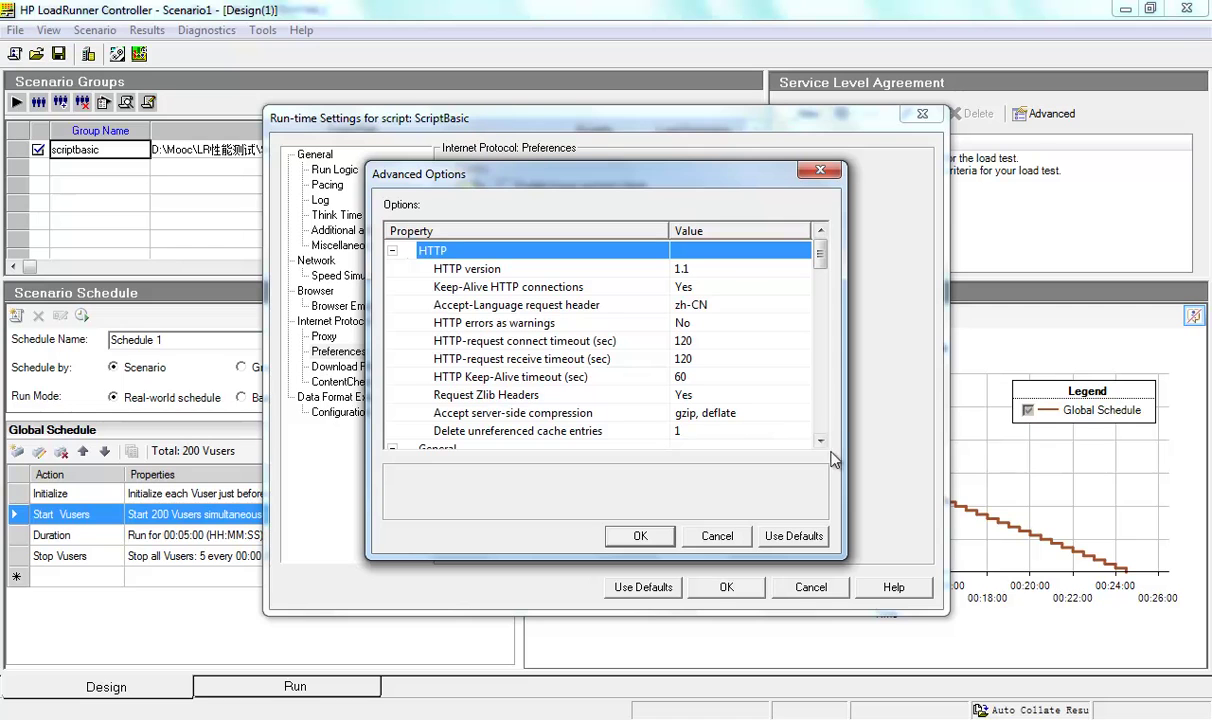
Step: Compare the HTTP-request connect timeout and HTTP-request receive timeout properties, and close the run-time settings without saving
{"action": "left_click", "coordinate": [548, 343]}
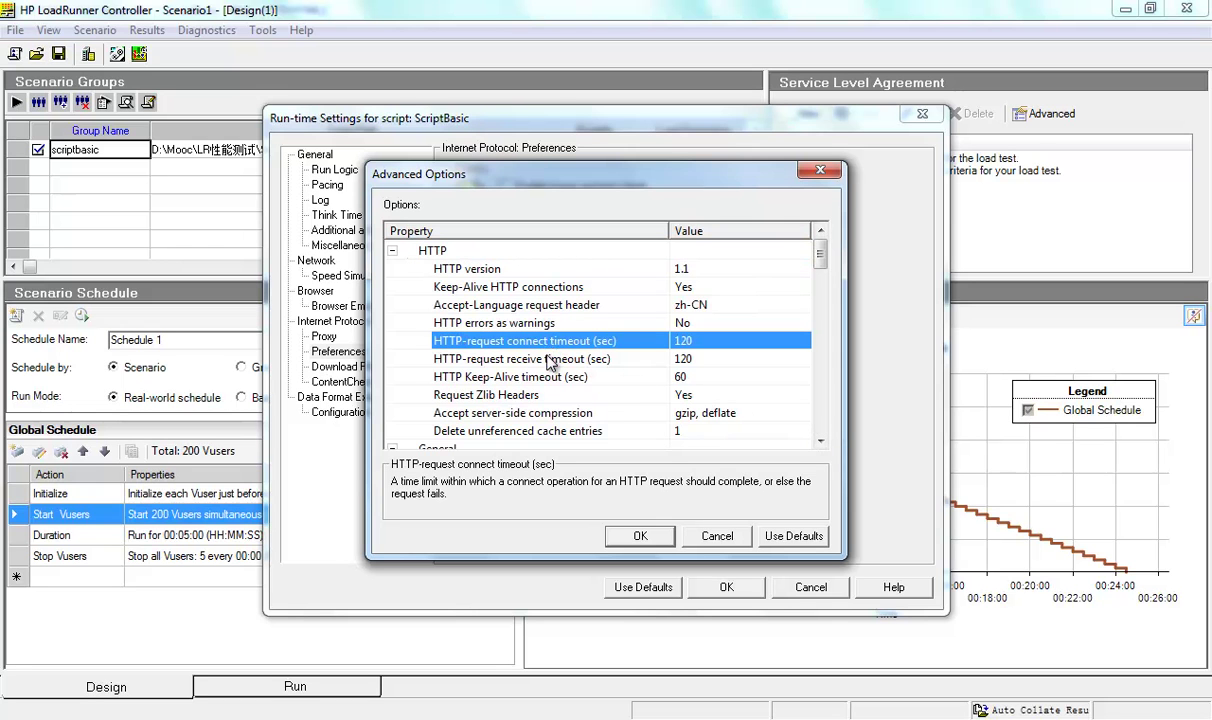
{"action": "left_click", "coordinate": [551, 357]}
{"action": "left_click", "coordinate": [597, 343]}
{"action": "left_click", "coordinate": [590, 353]}
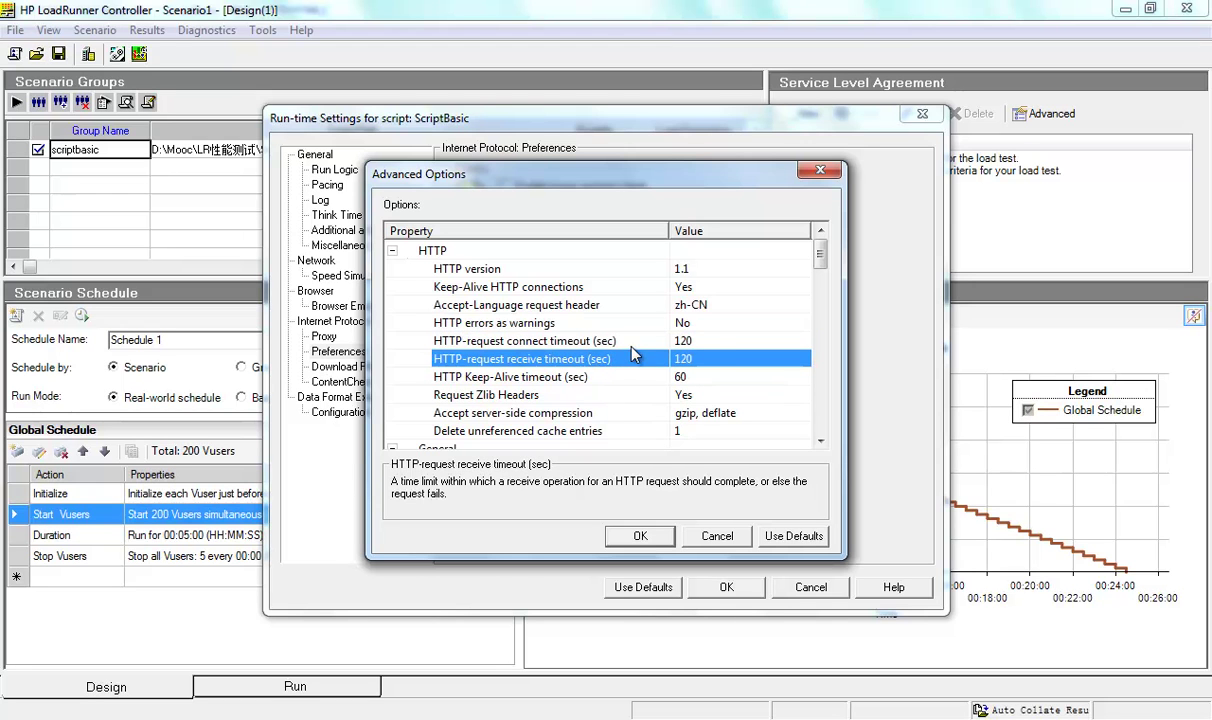
{"action": "left_click", "coordinate": [604, 340]}
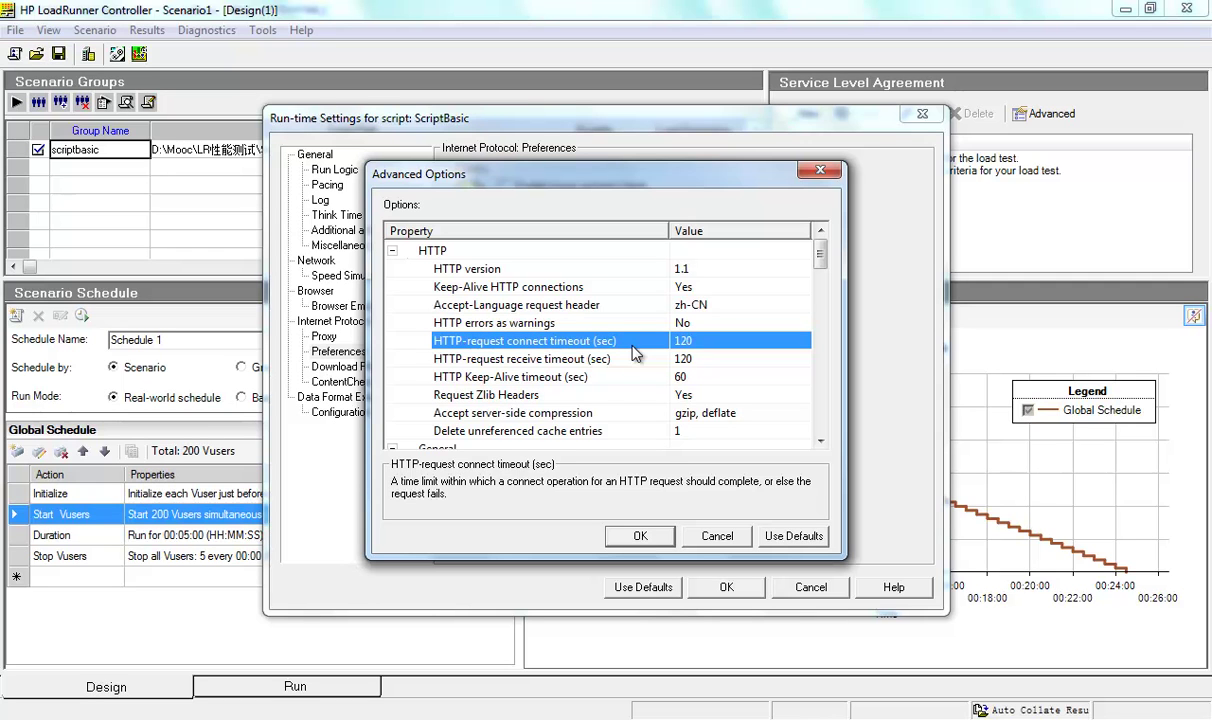
{"action": "left_click", "coordinate": [633, 359]}
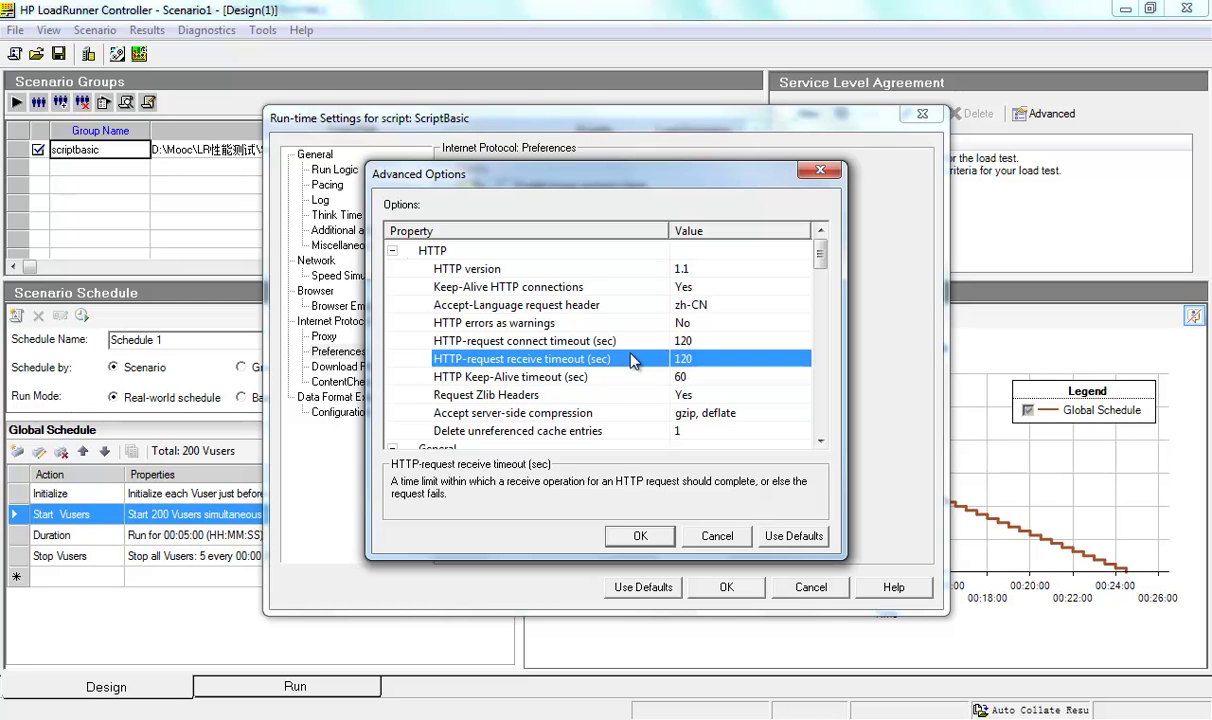
{"action": "left_click", "coordinate": [712, 536]}
{"action": "left_click", "coordinate": [808, 588]}
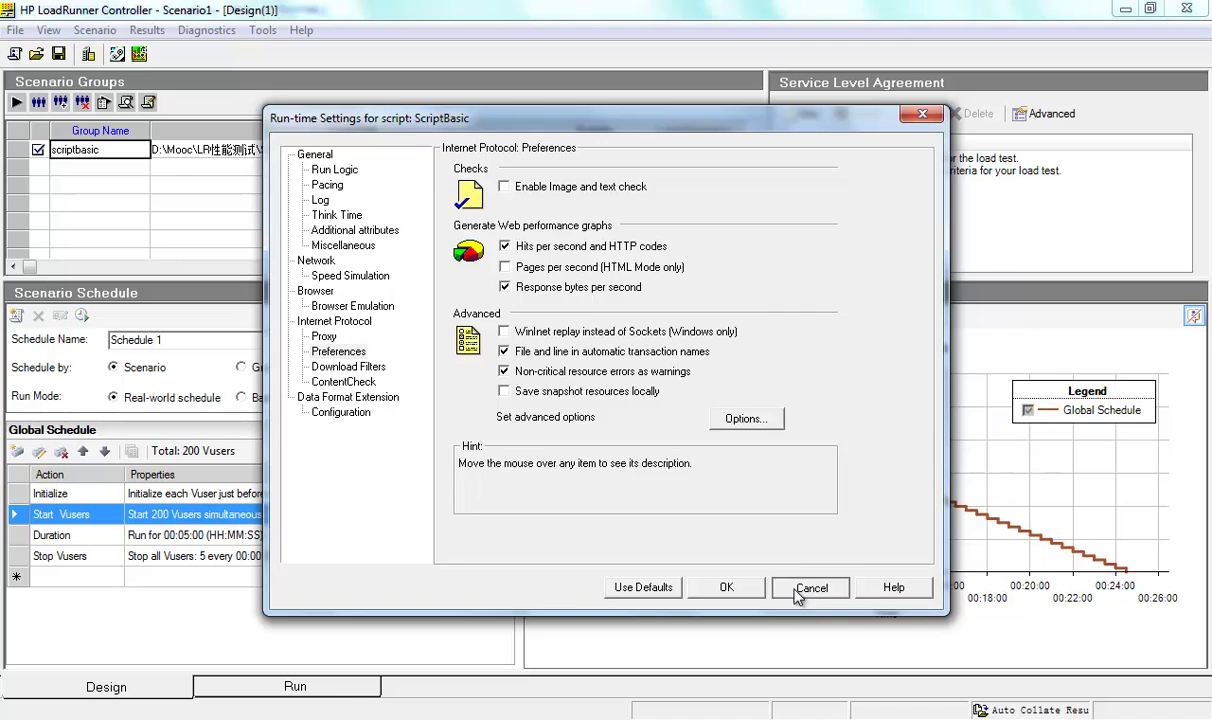
Step: Return to the scenario's run results, and switch to MindManager to review the notes on threads and thread pools
{"action": "left_click", "coordinate": [252, 684]}
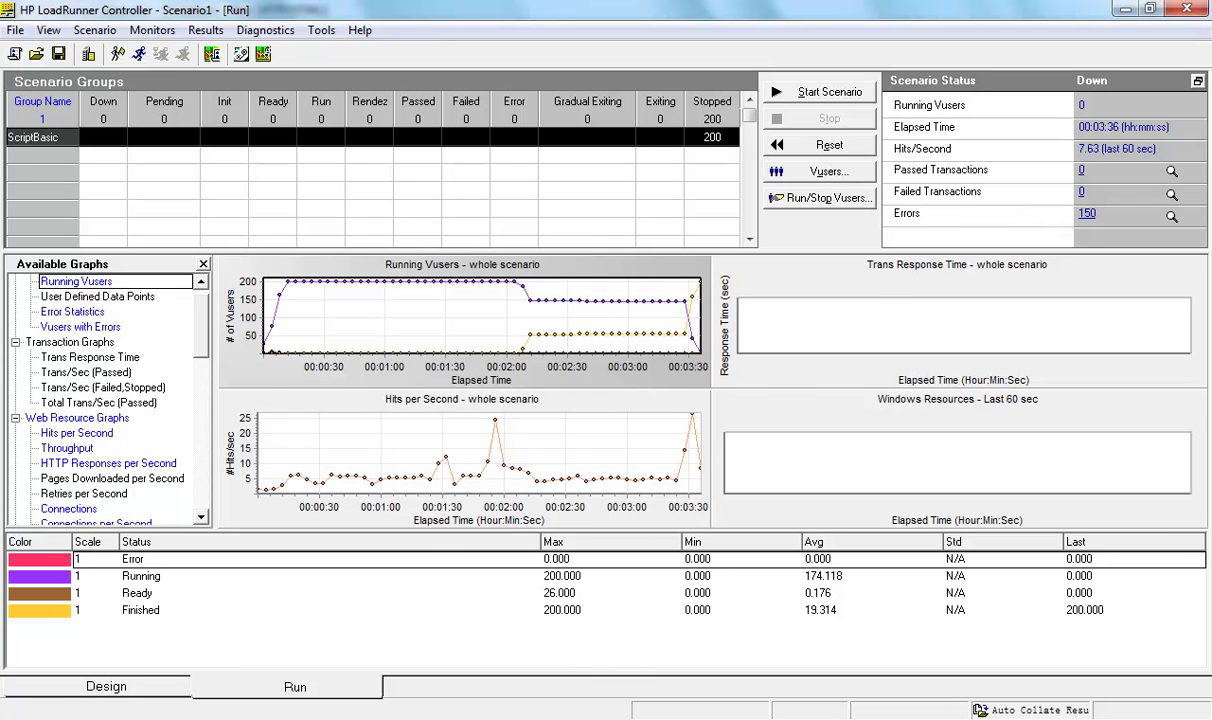
{"action": "key", "text": "alt+Tab"}
{"action": "scroll", "coordinate": [398, 483], "scroll_direction": "down", "scroll_amount": 1}
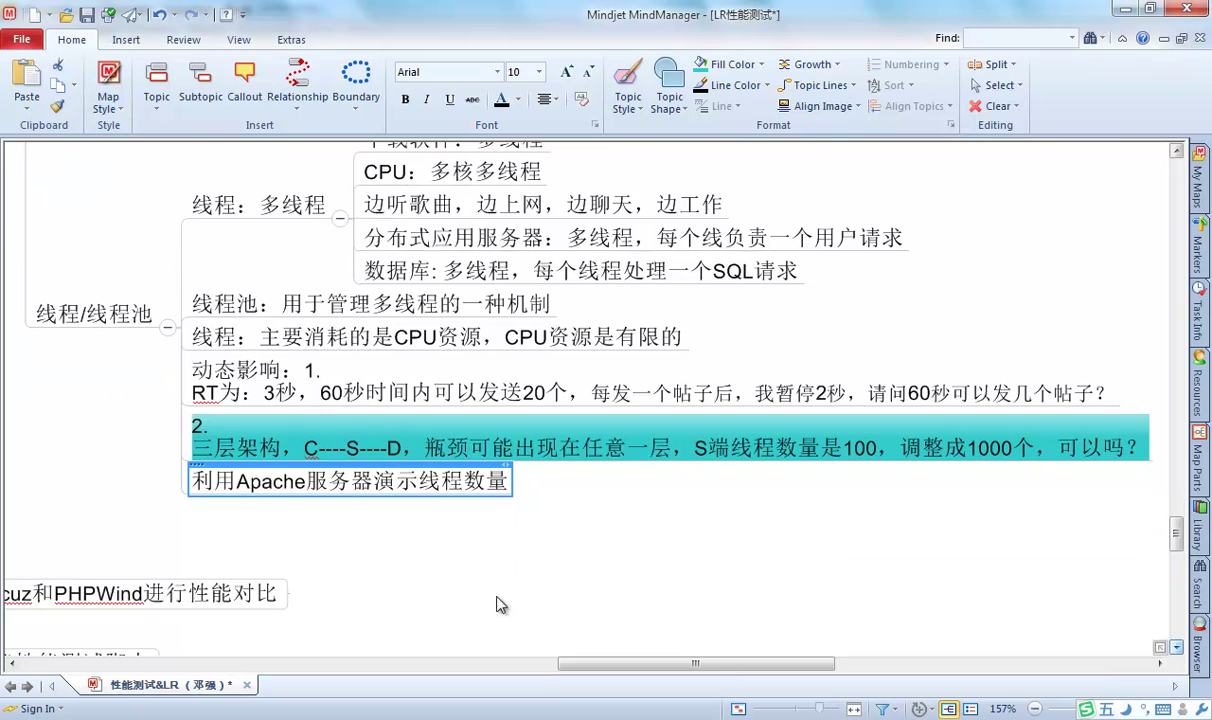
{"action": "left_click_drag", "start_coordinate": [640, 662], "coordinate": [626, 662]}
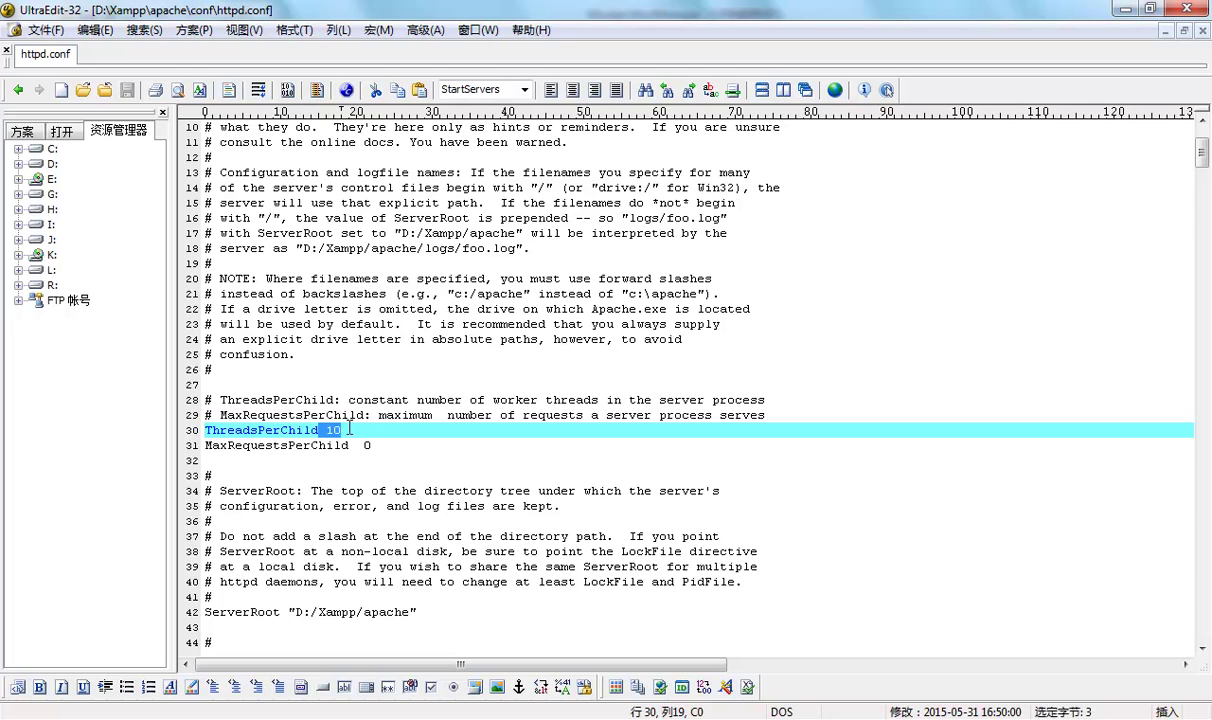
Step: Switch to httpd.conf in UltraEdit and set ThreadsPerChild to 100000000
{"action": "type", "text": "100000"}
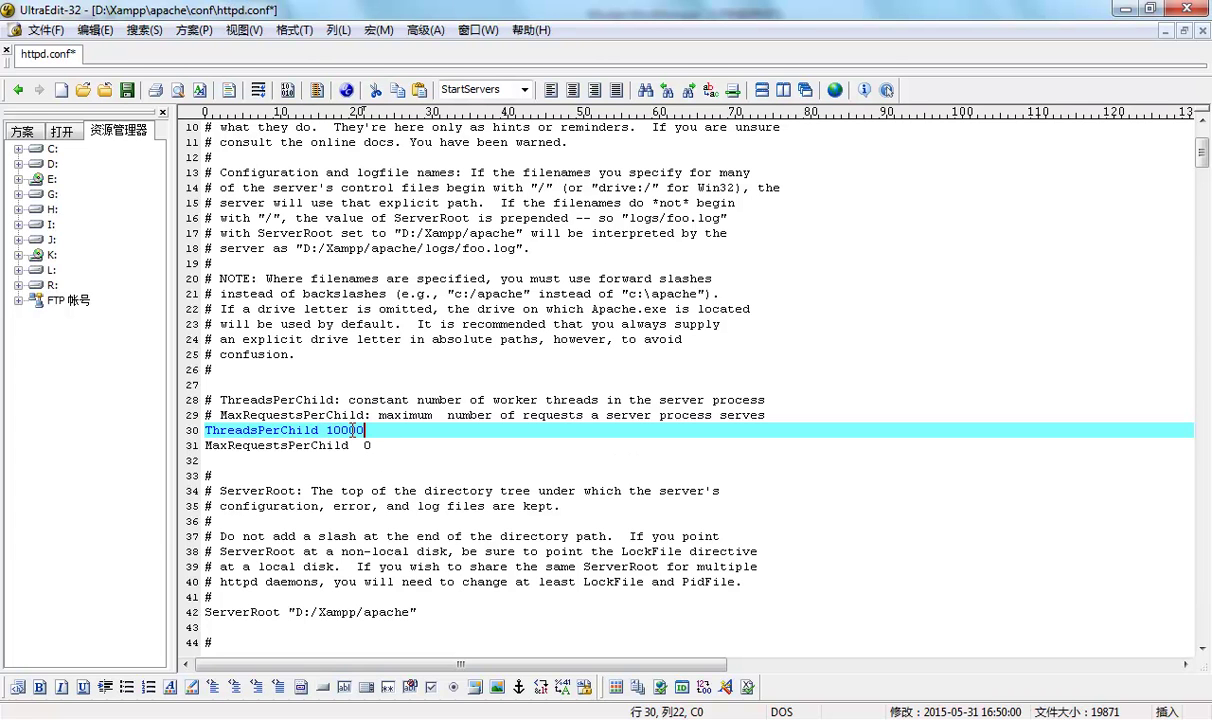
{"action": "type", "text": "000"}
Step: Review the MindManager note on threads consuming limited CPU resources, then switch back to UltraEdit and select the ThreadsPerChild value
{"action": "key", "text": "alt+Tab"}
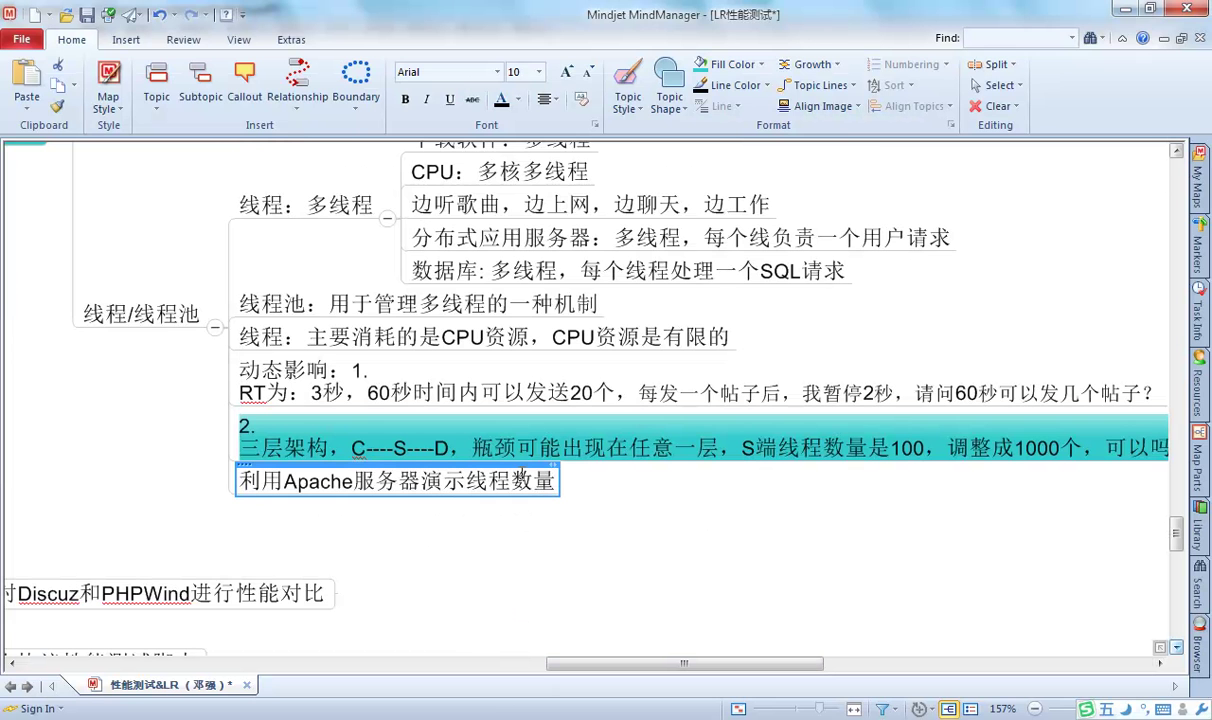
{"action": "left_click", "coordinate": [521, 325]}
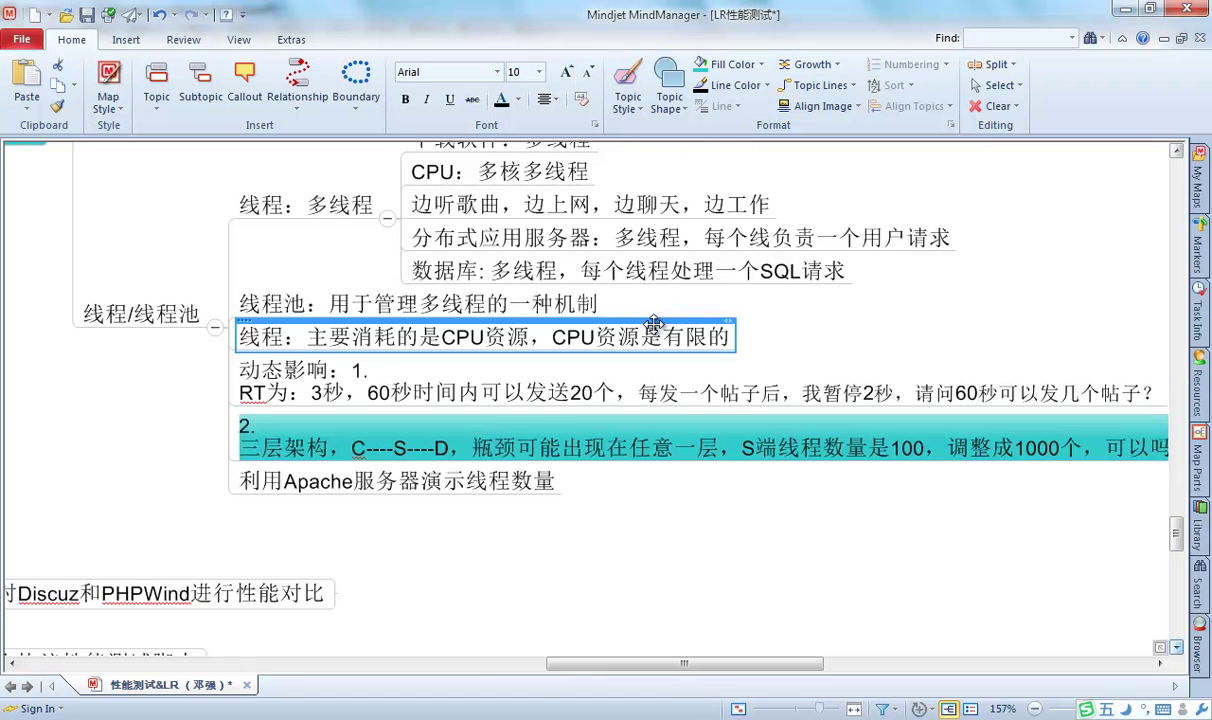
{"action": "key", "text": "alt+Tab"}
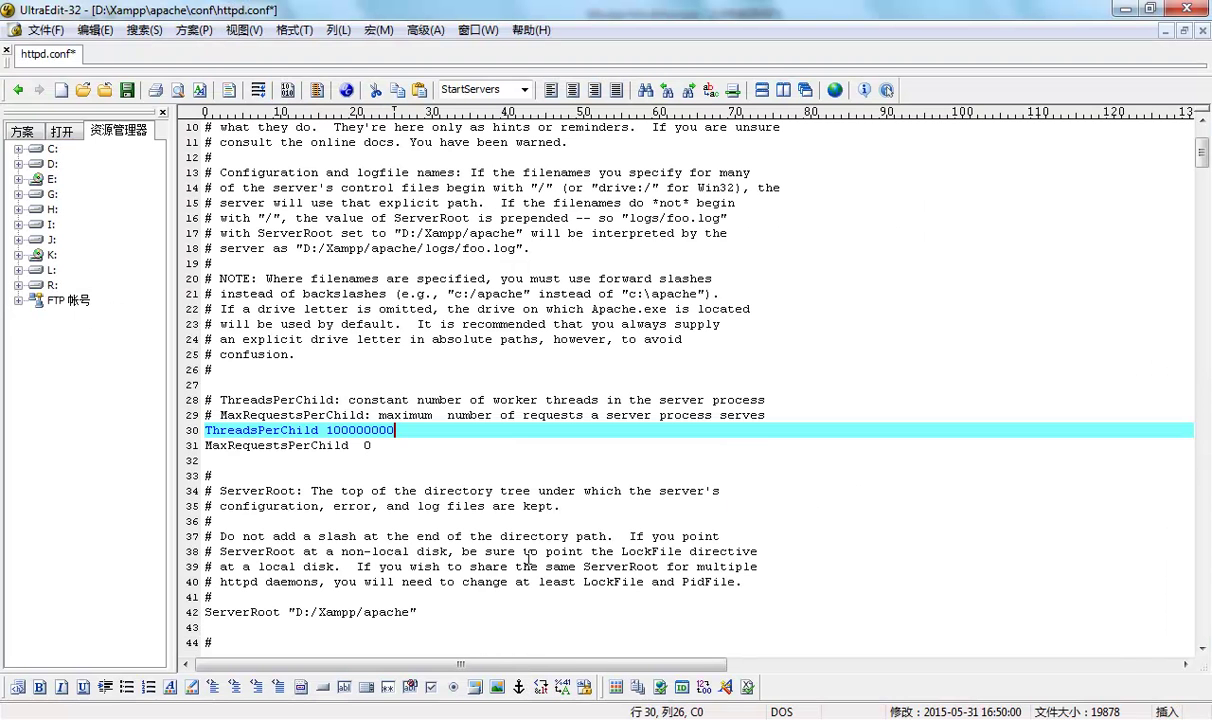
{"action": "left_click_drag", "start_coordinate": [326, 430], "coordinate": [412, 429]}
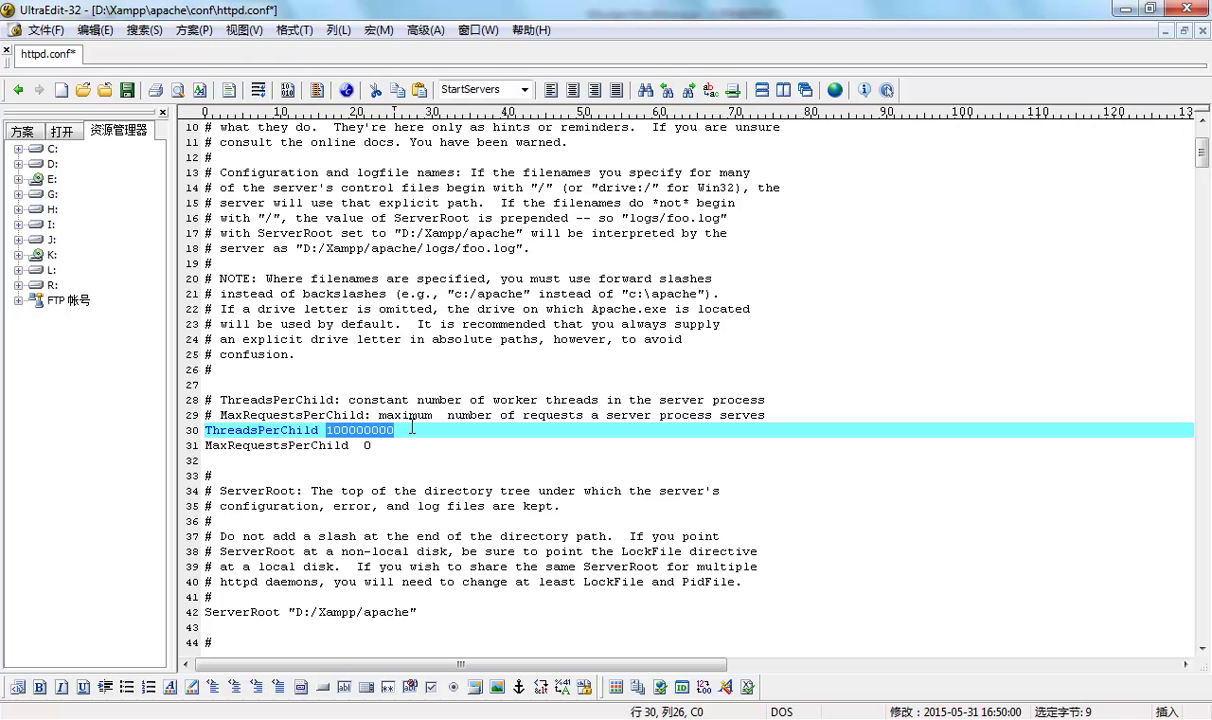